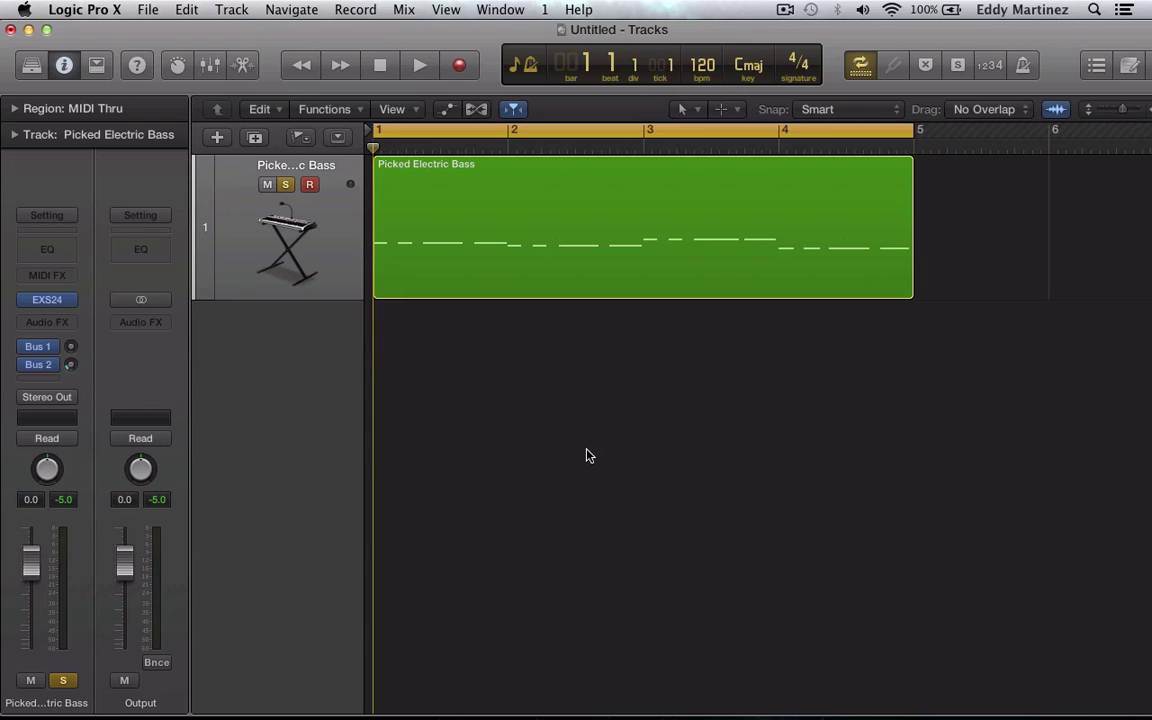
key(space)
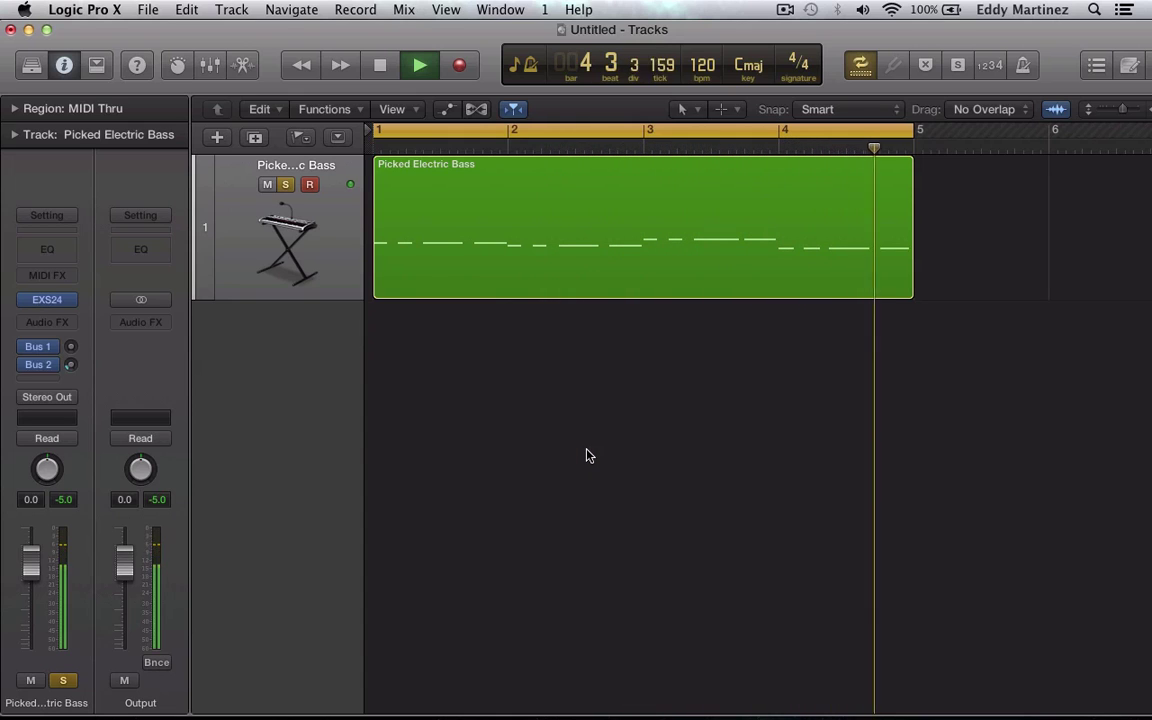
key(space)
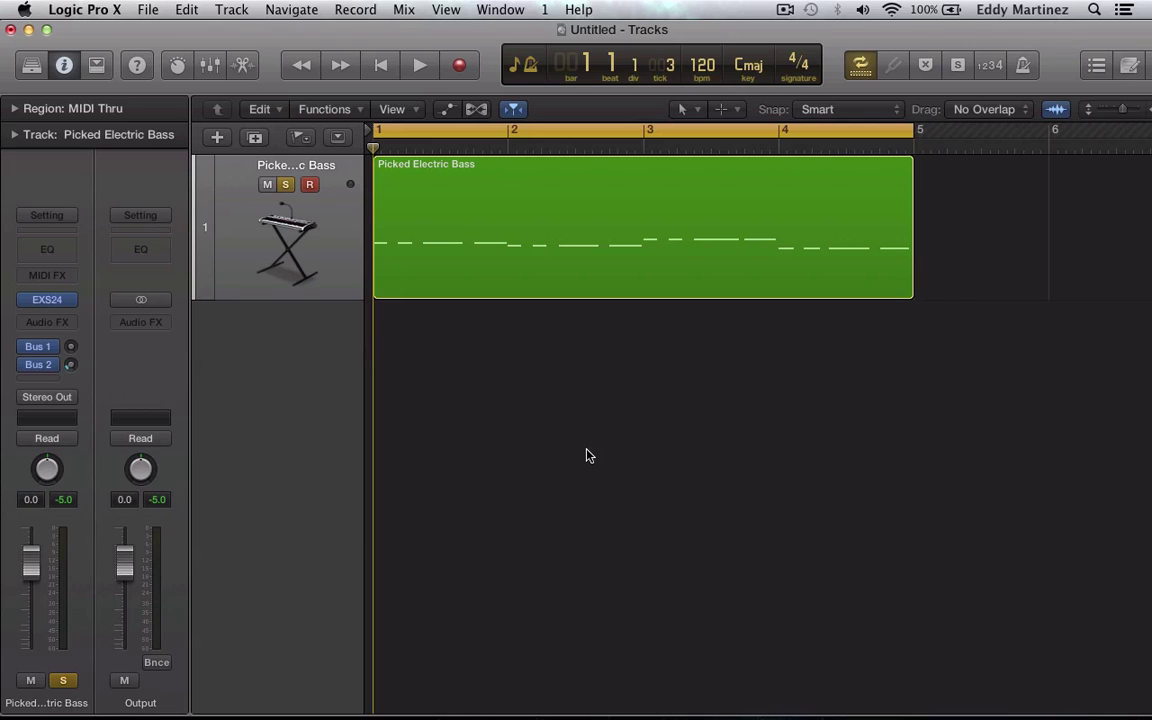
- Insert the stereo Bass Amp Designer from Amps and Pedals on the Picked Electric Bass channel's Audio FX slot
click(50, 322)
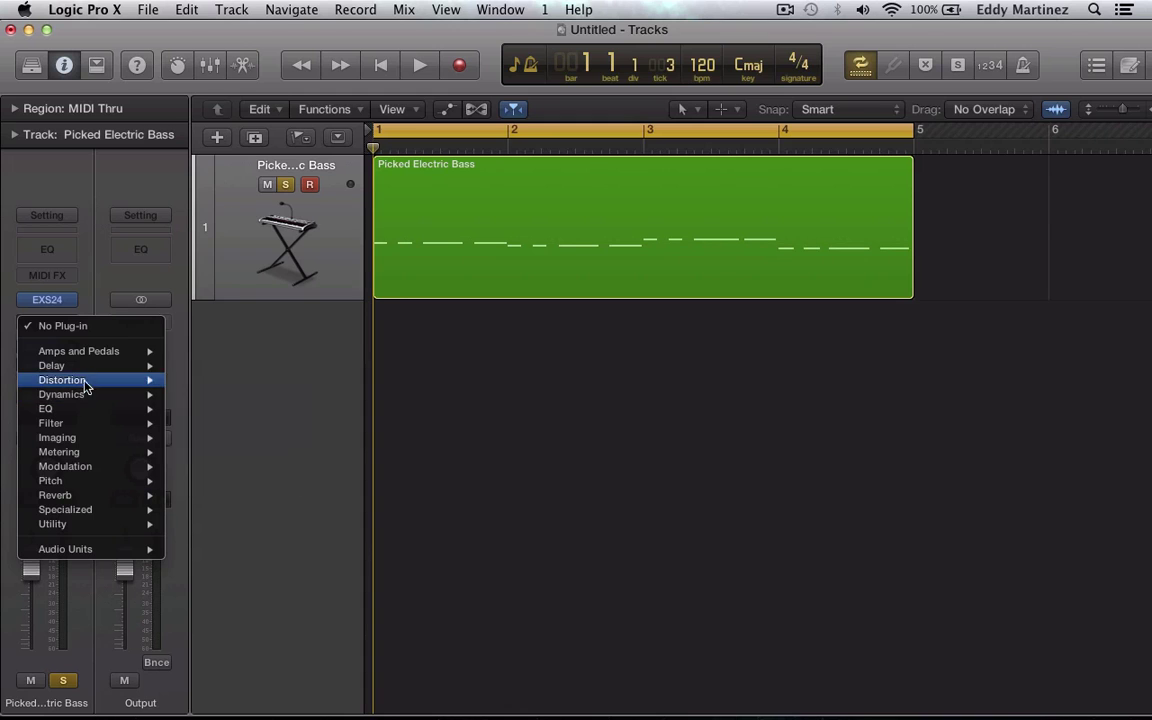
mouse_move(85, 351)
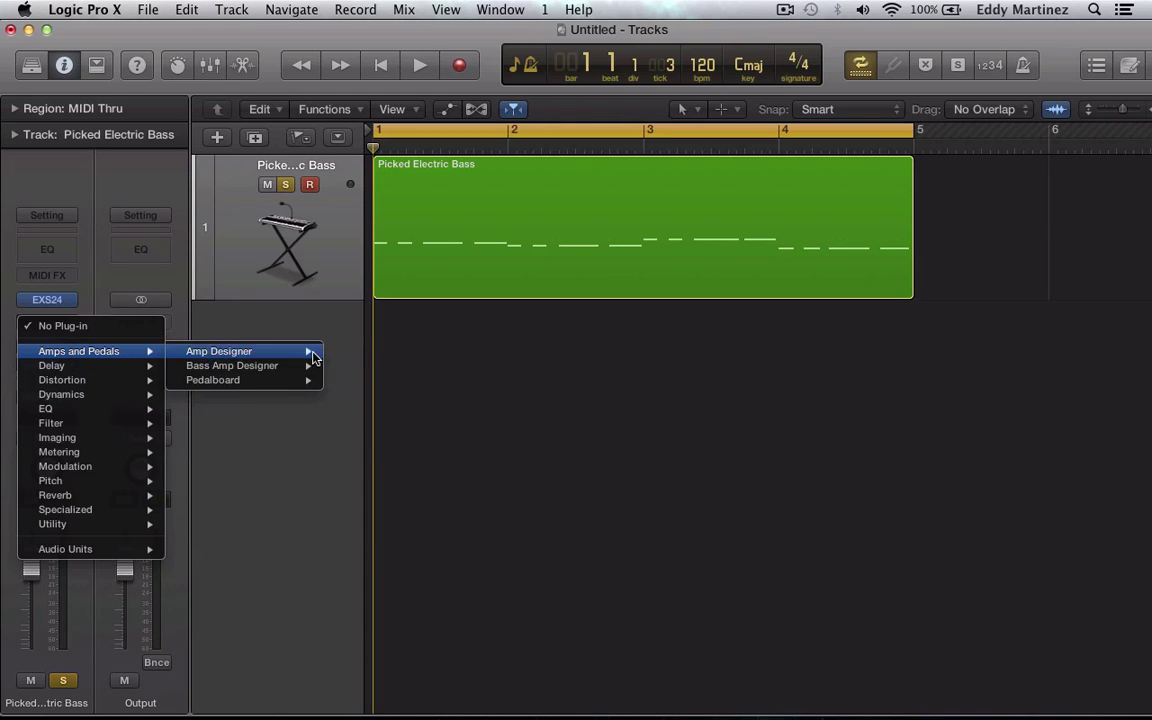
mouse_move(310, 372)
click(347, 367)
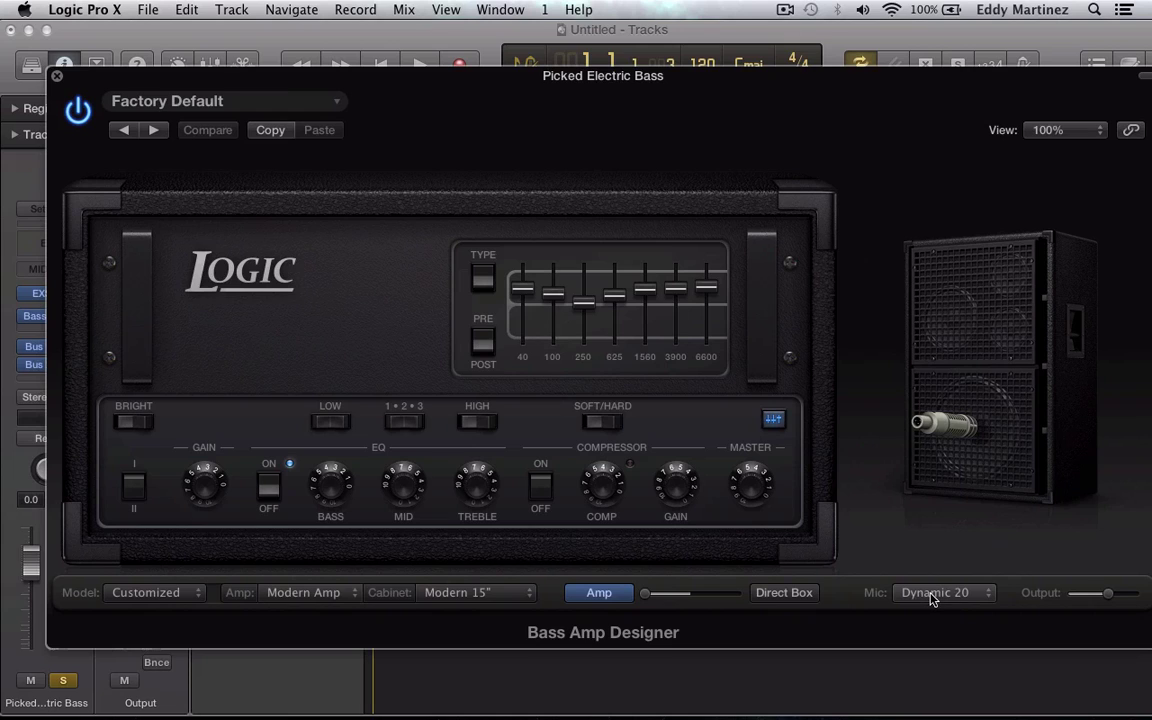
mouse_move(969, 483)
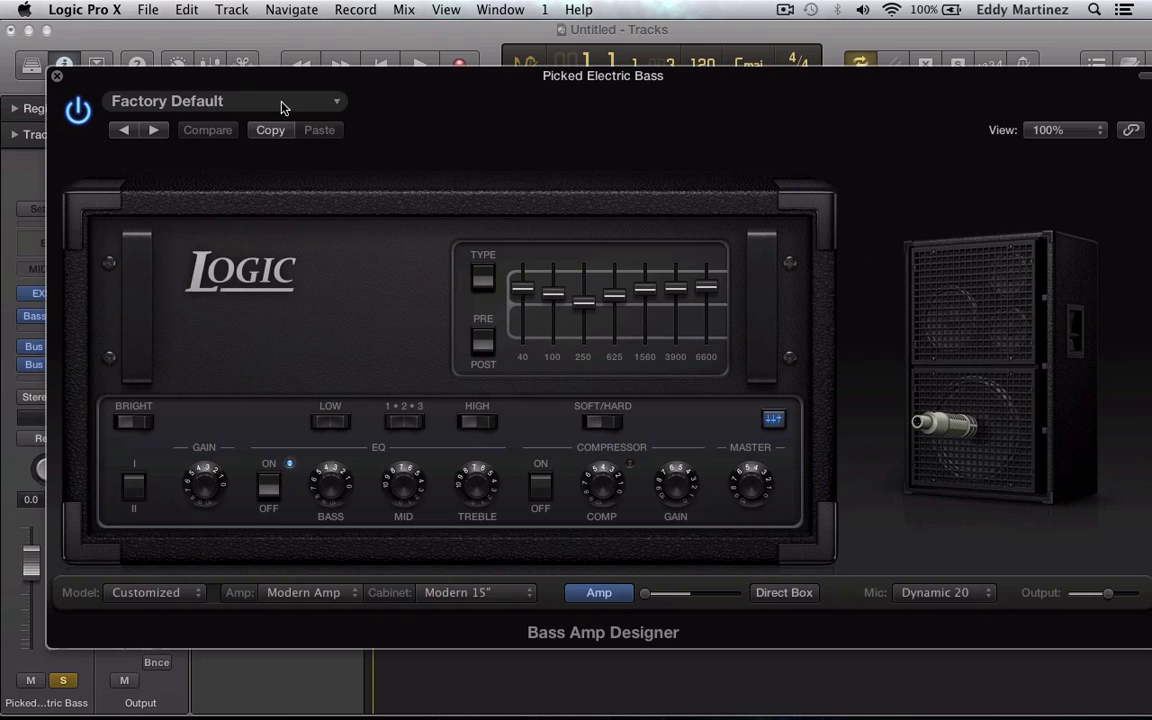
- Step through presets like Classic Comp, Clean Flip, Deep and DI and Crunch during playback, stopping on Edgy
click(155, 132)
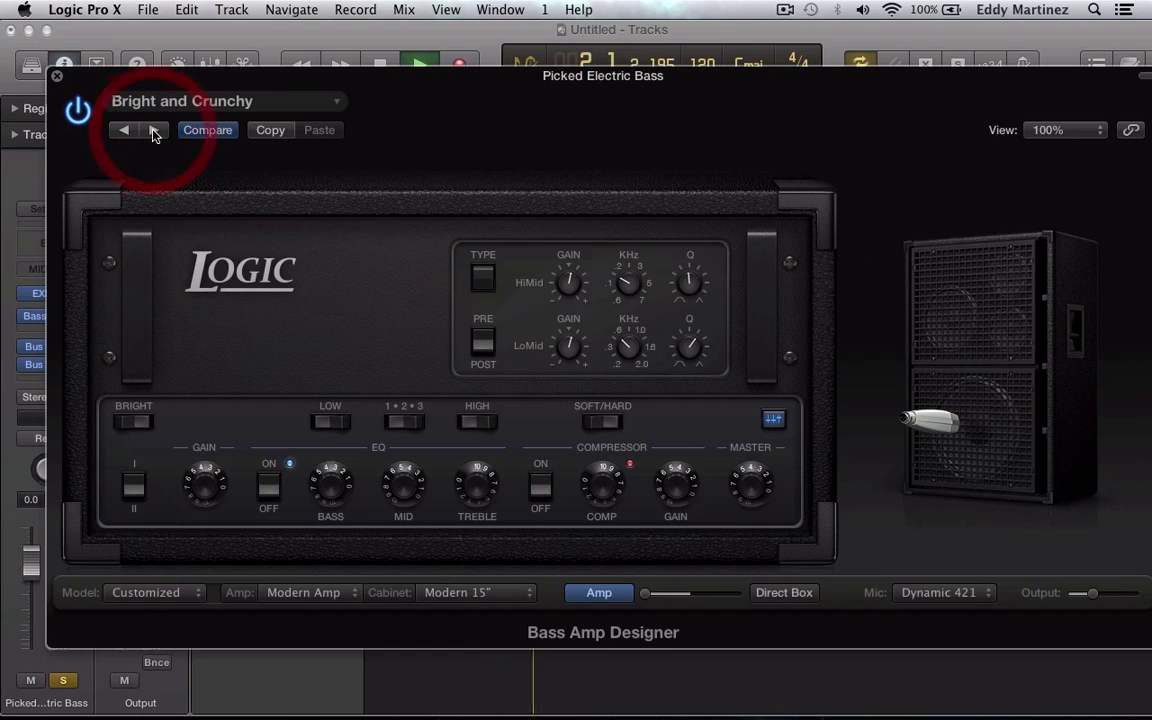
click(155, 132)
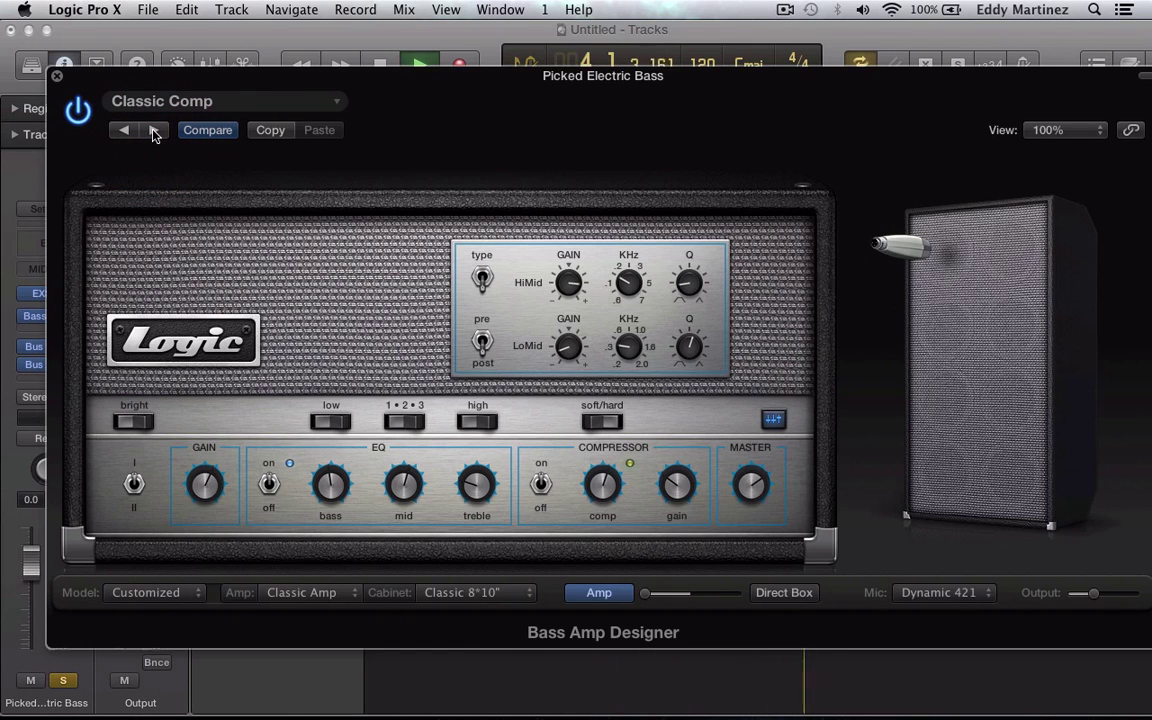
click(155, 132)
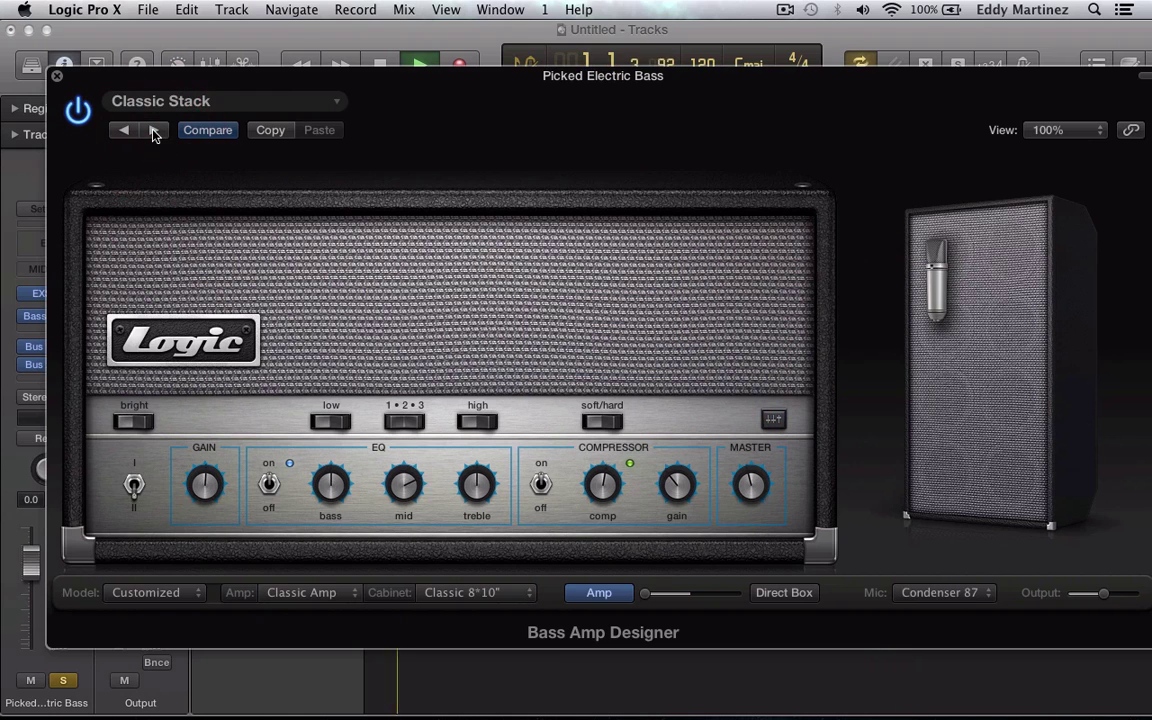
click(155, 131)
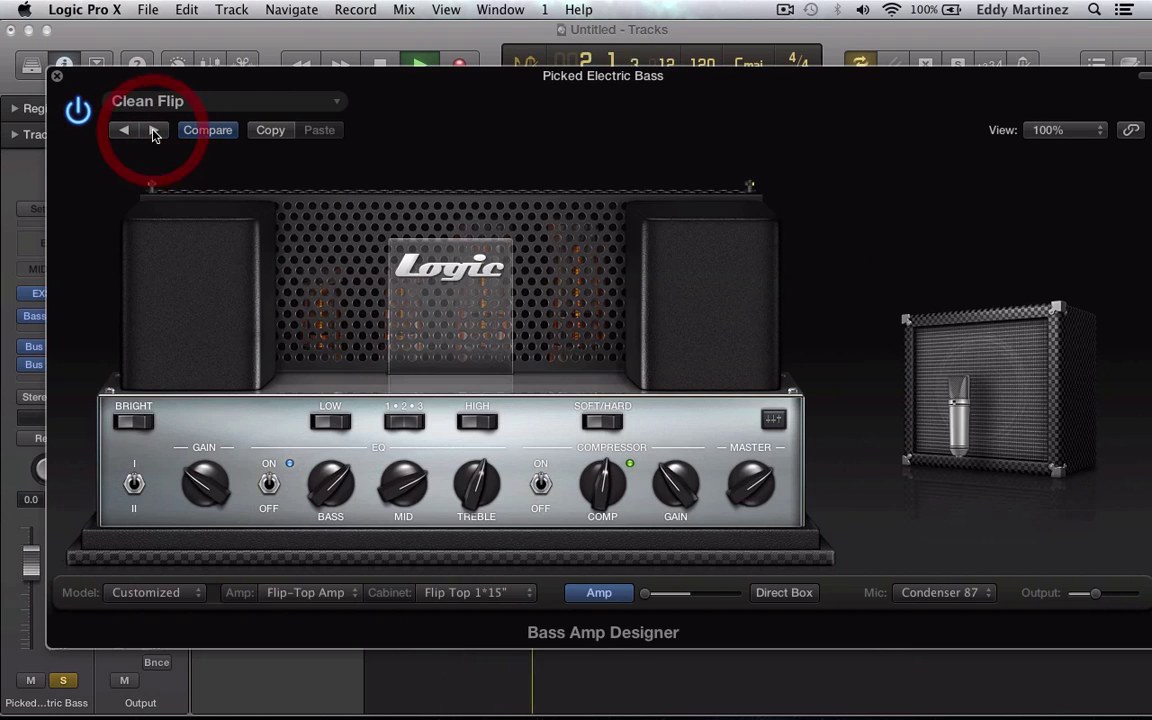
click(155, 131)
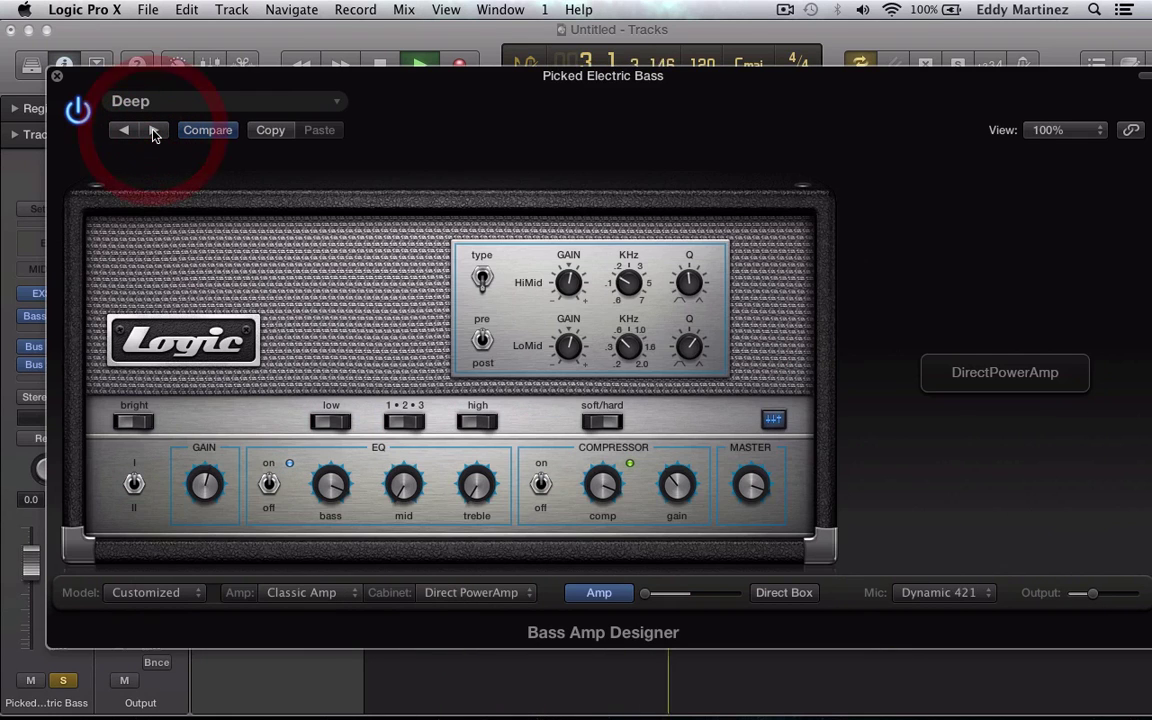
click(155, 132)
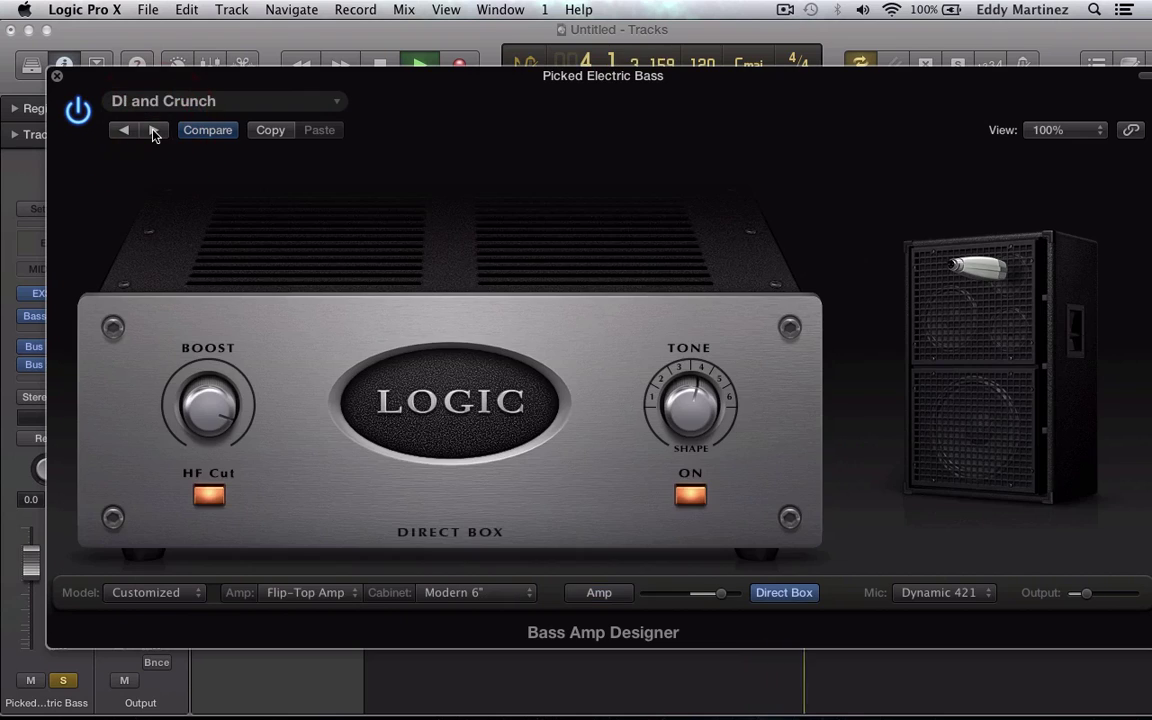
click(155, 131)
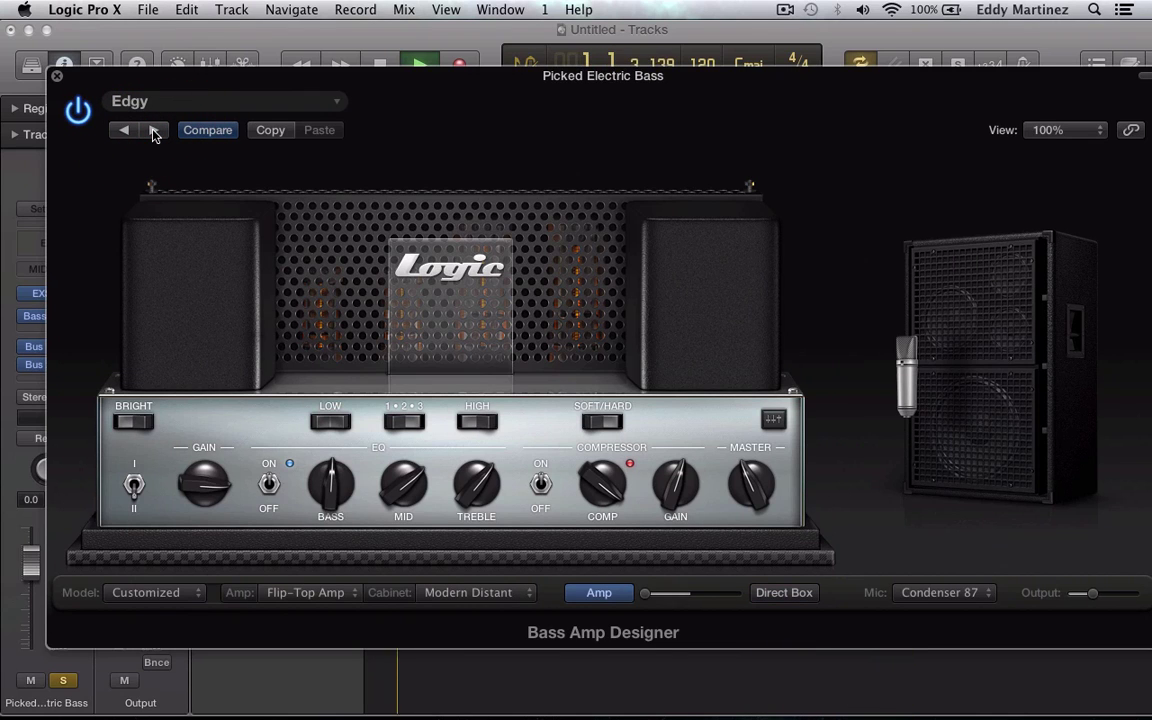
key(space)
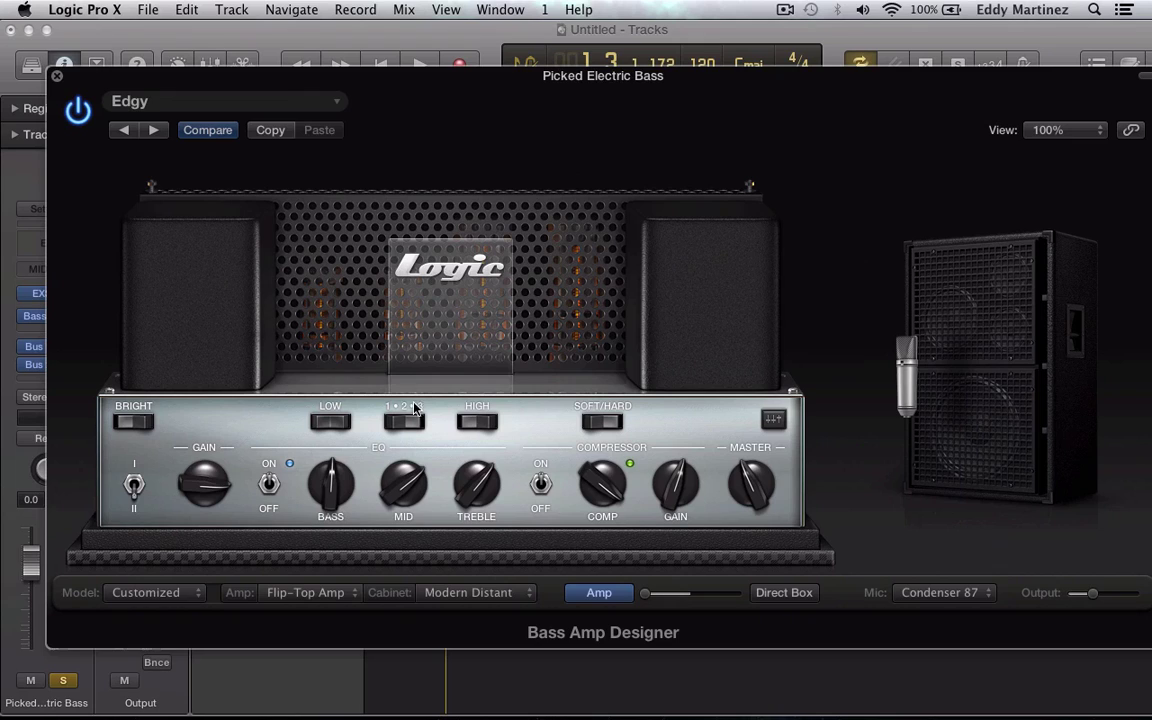
- Open the Amp model pop-up, currently showing Flip-Top Amp
mouse_move(900, 468)
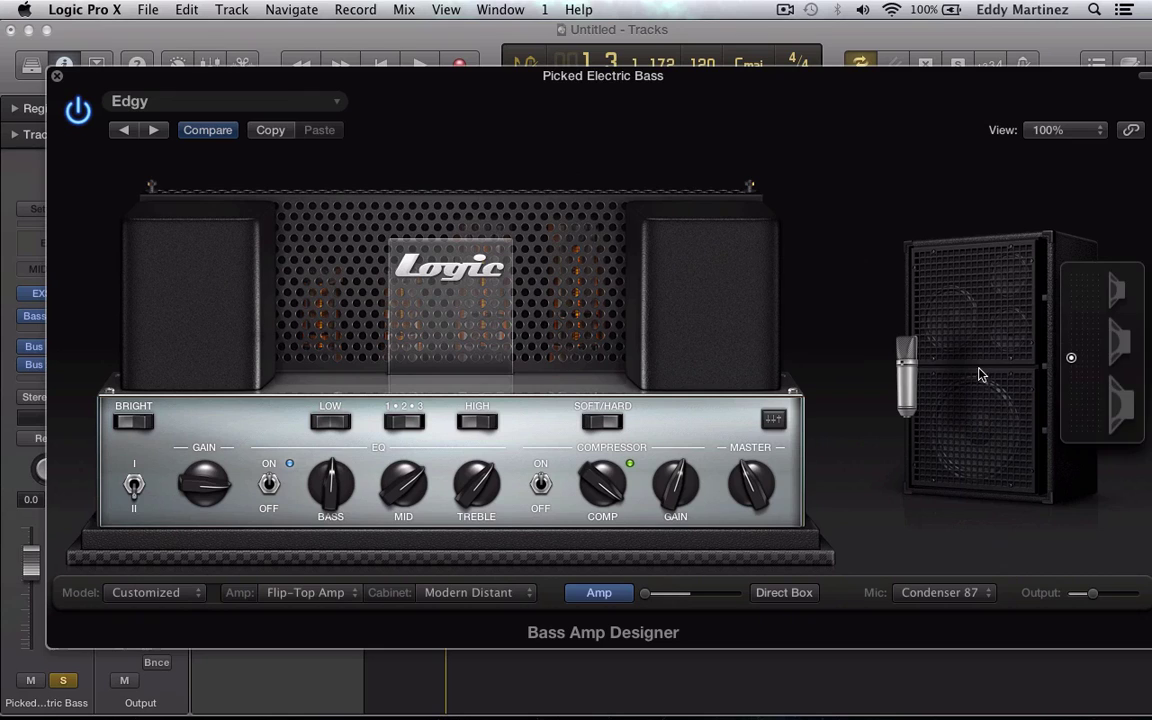
click(291, 596)
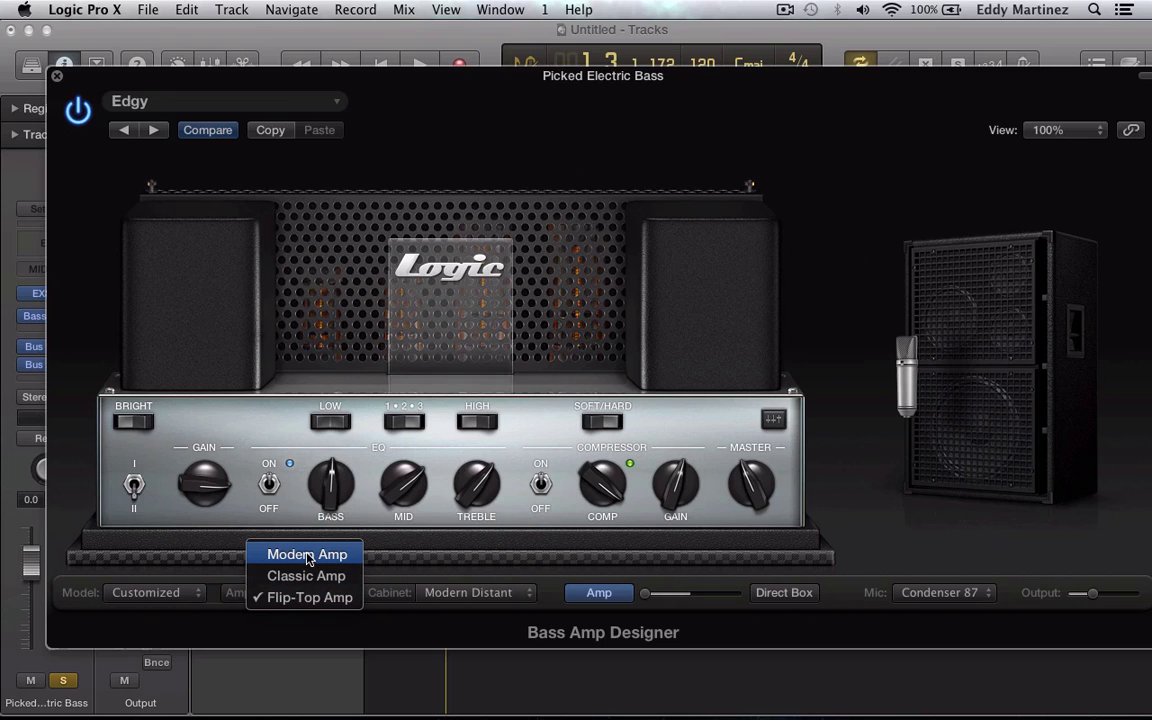
click(307, 556)
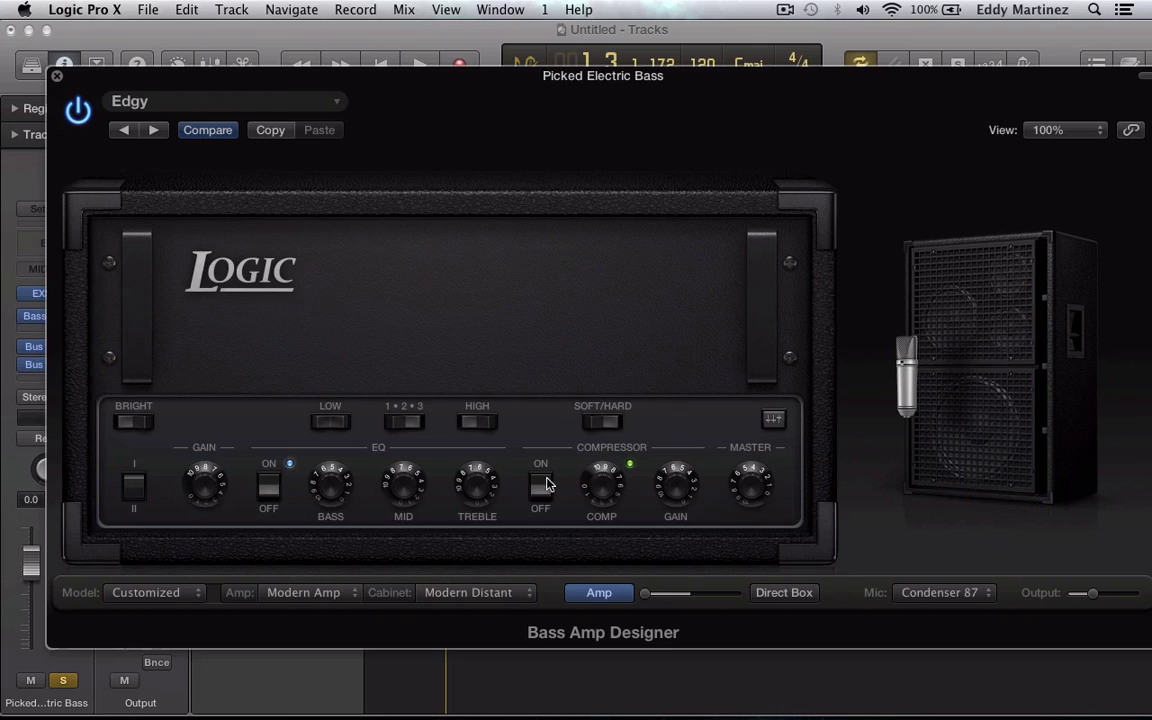
click(322, 592)
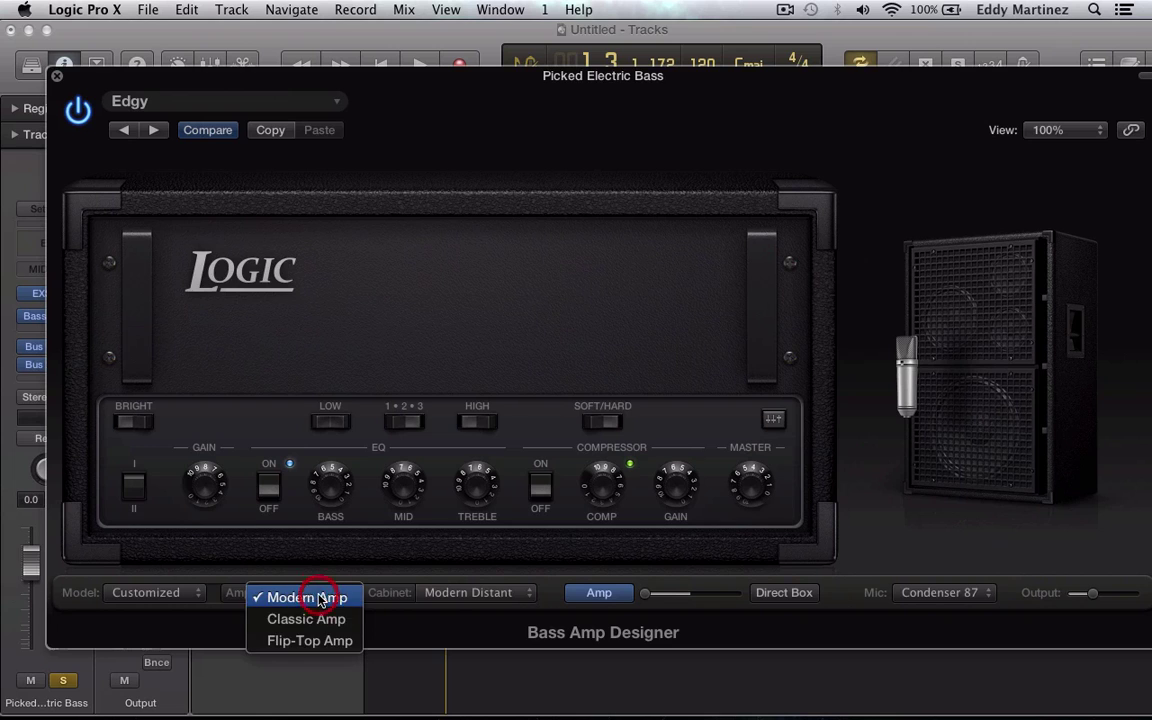
click(324, 620)
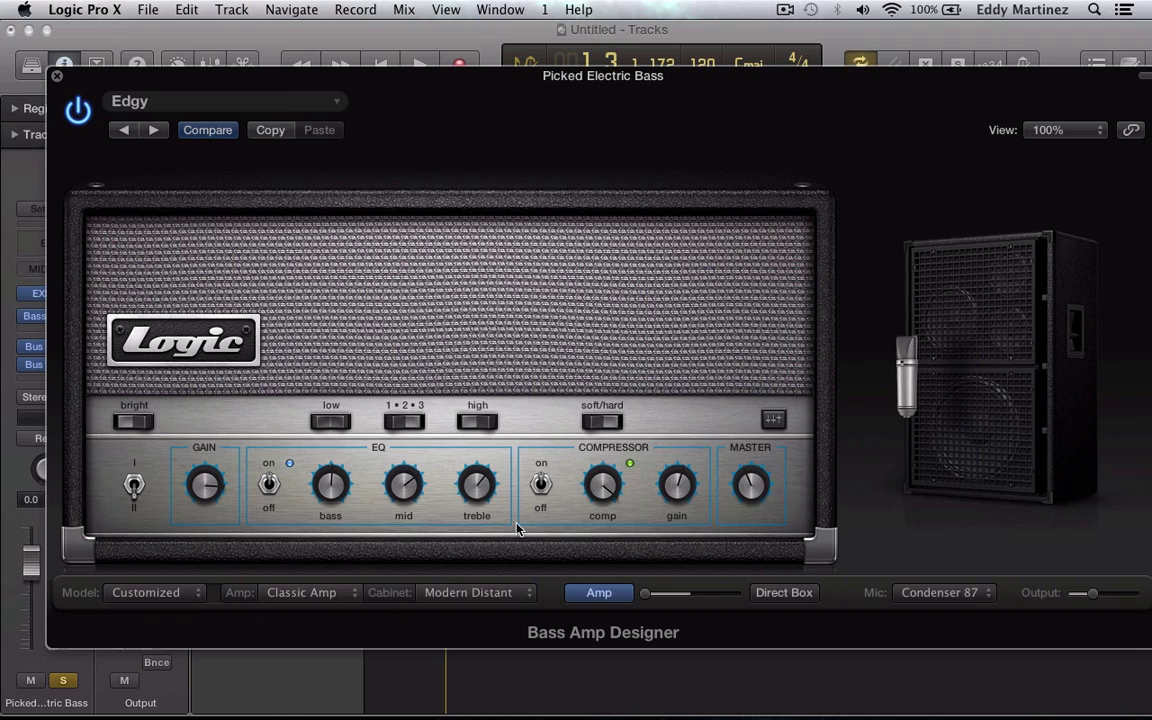
click(774, 420)
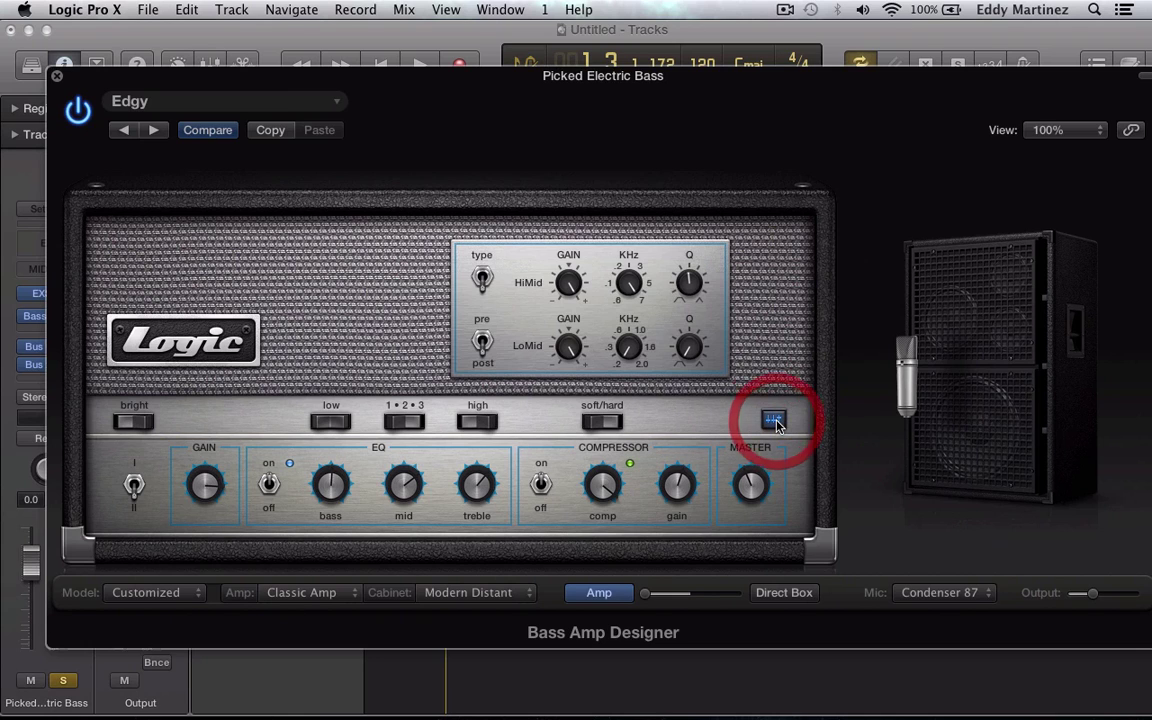
click(774, 420)
click(345, 593)
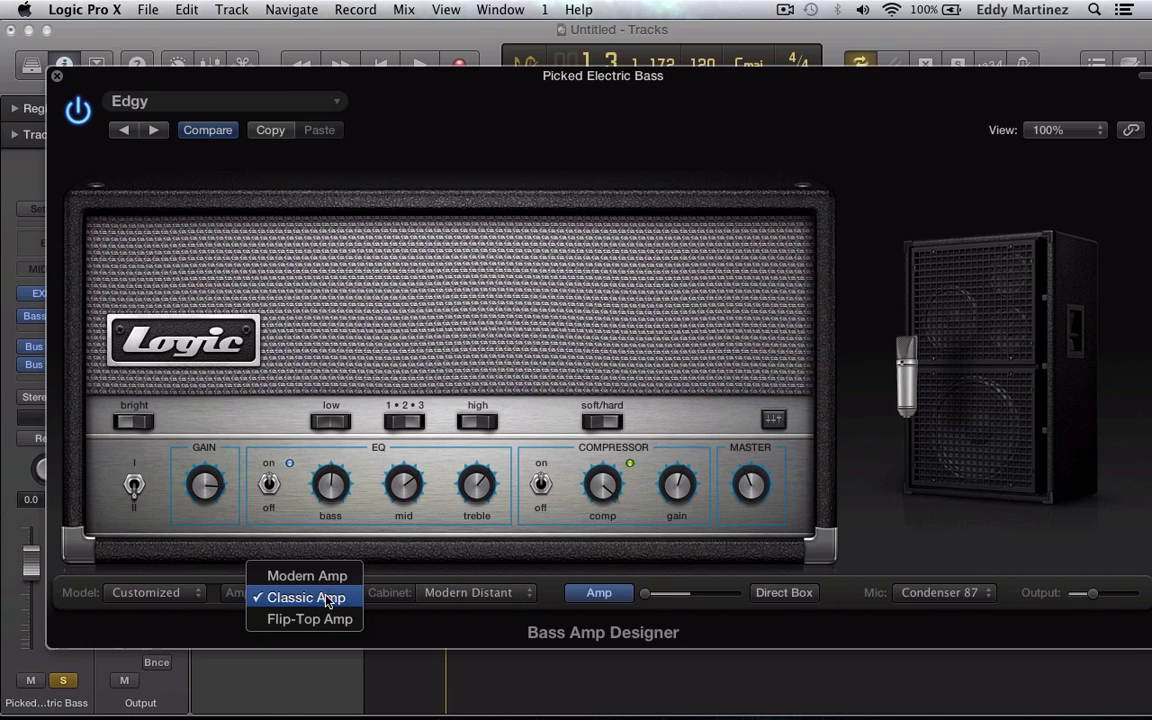
click(327, 617)
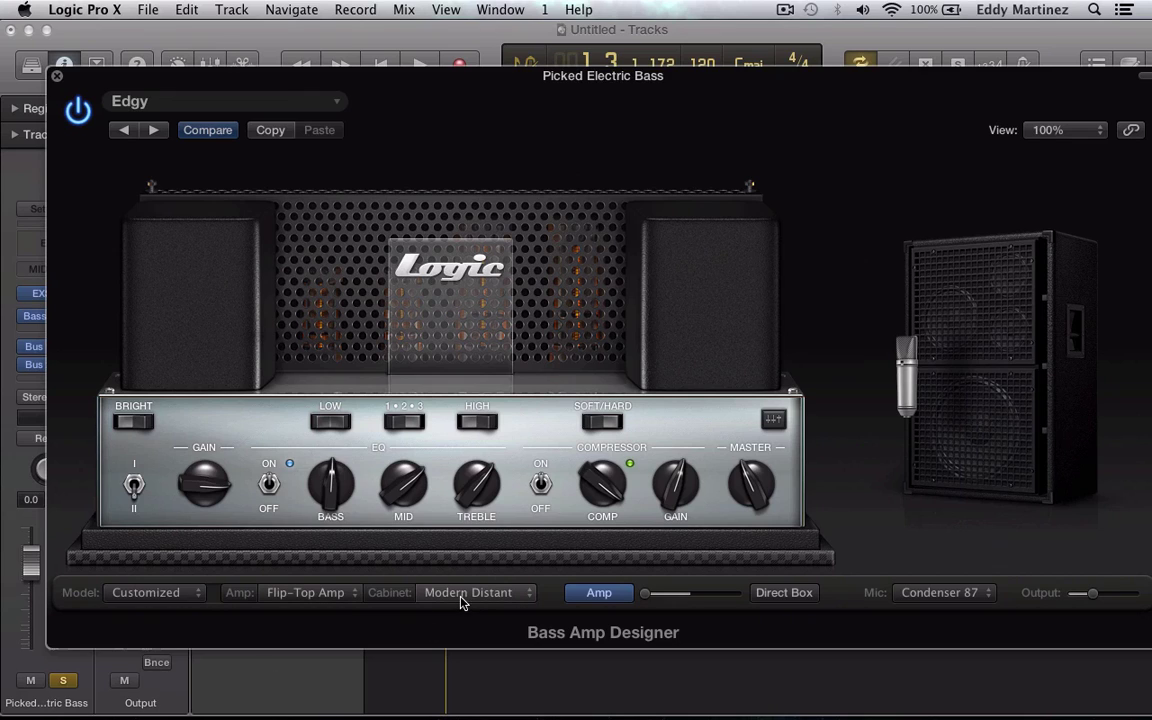
mouse_move(1027, 371)
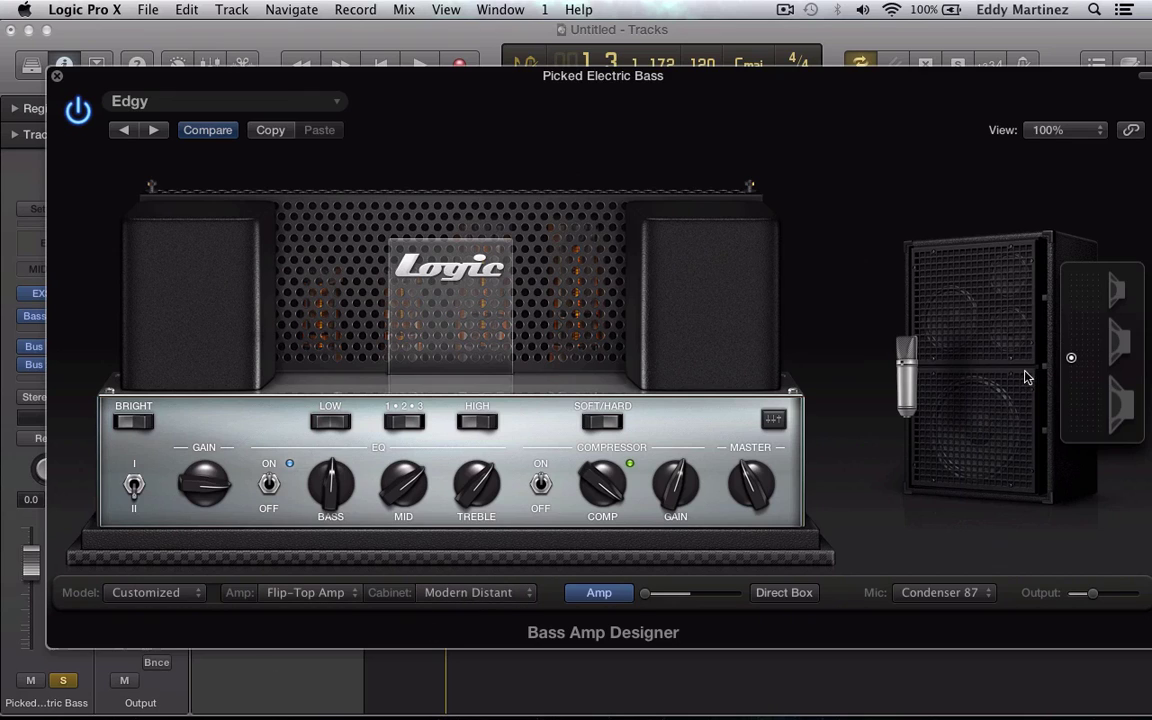
- Try the Classic 8*10 cabinet, then switch to the Flip Top 1*15 cabinet
click(498, 594)
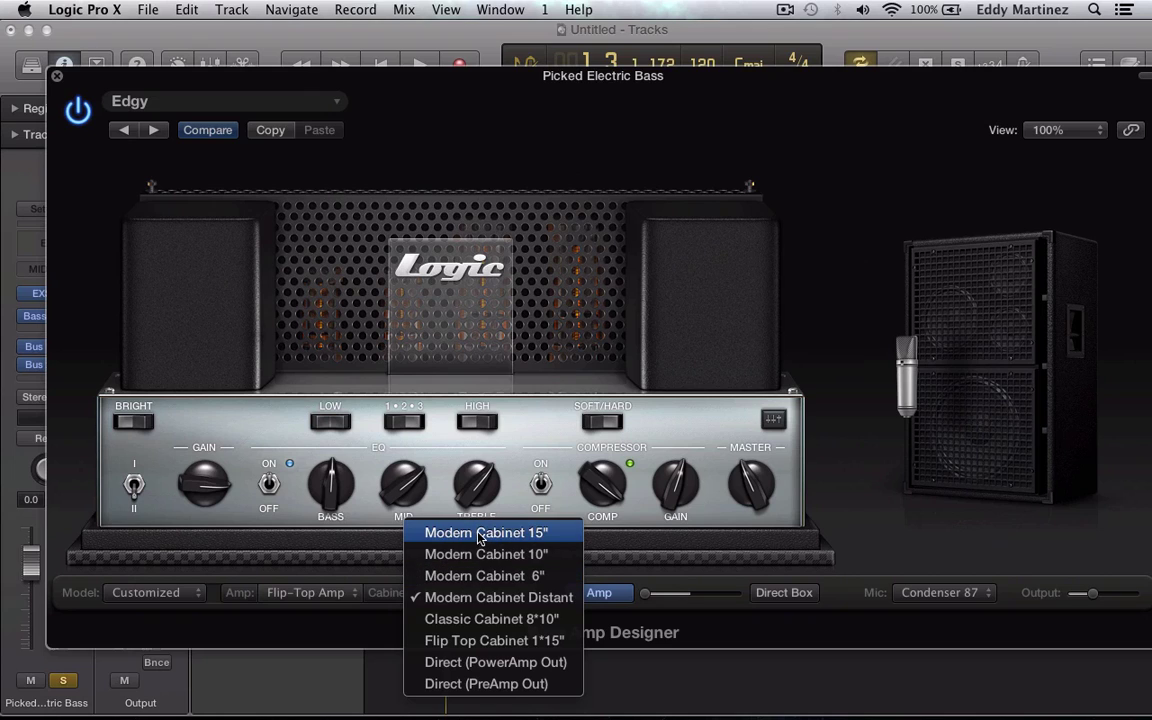
click(478, 621)
mouse_move(975, 371)
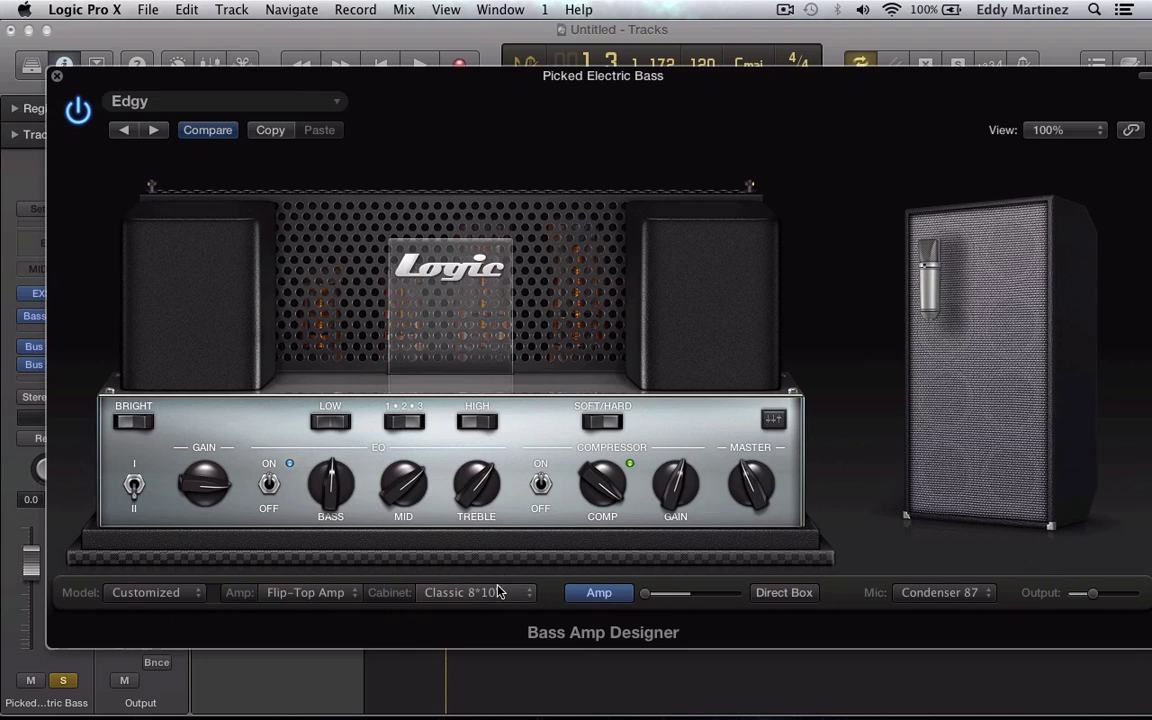
click(465, 592)
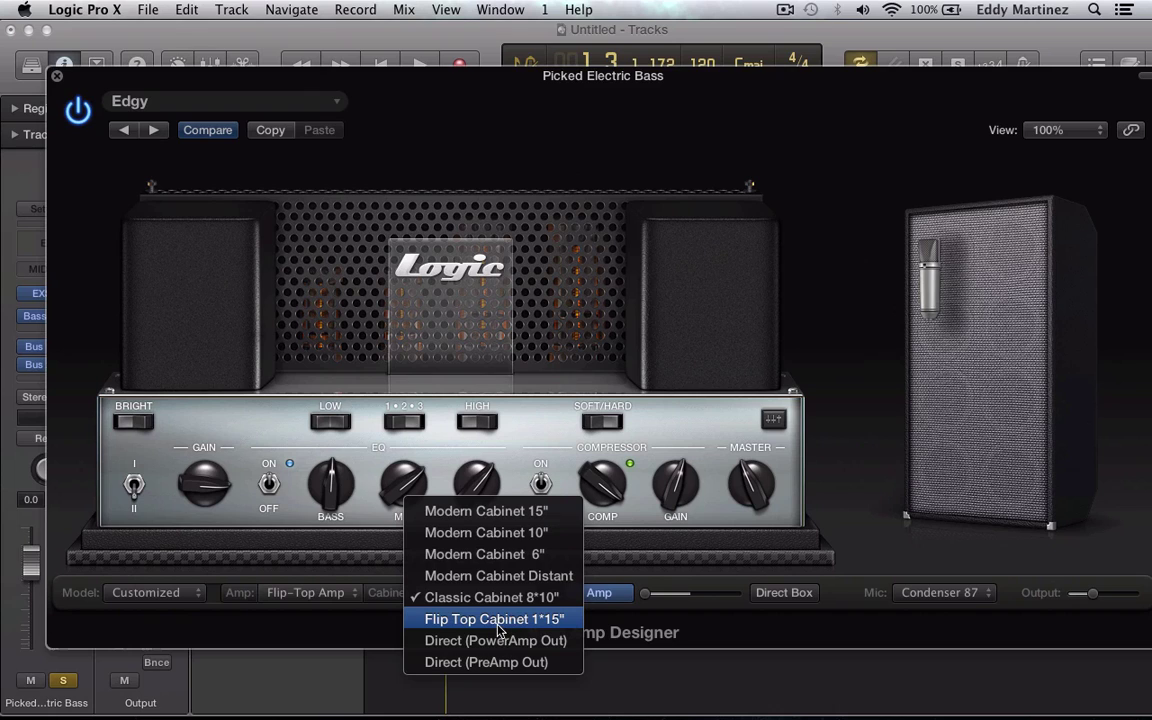
click(489, 624)
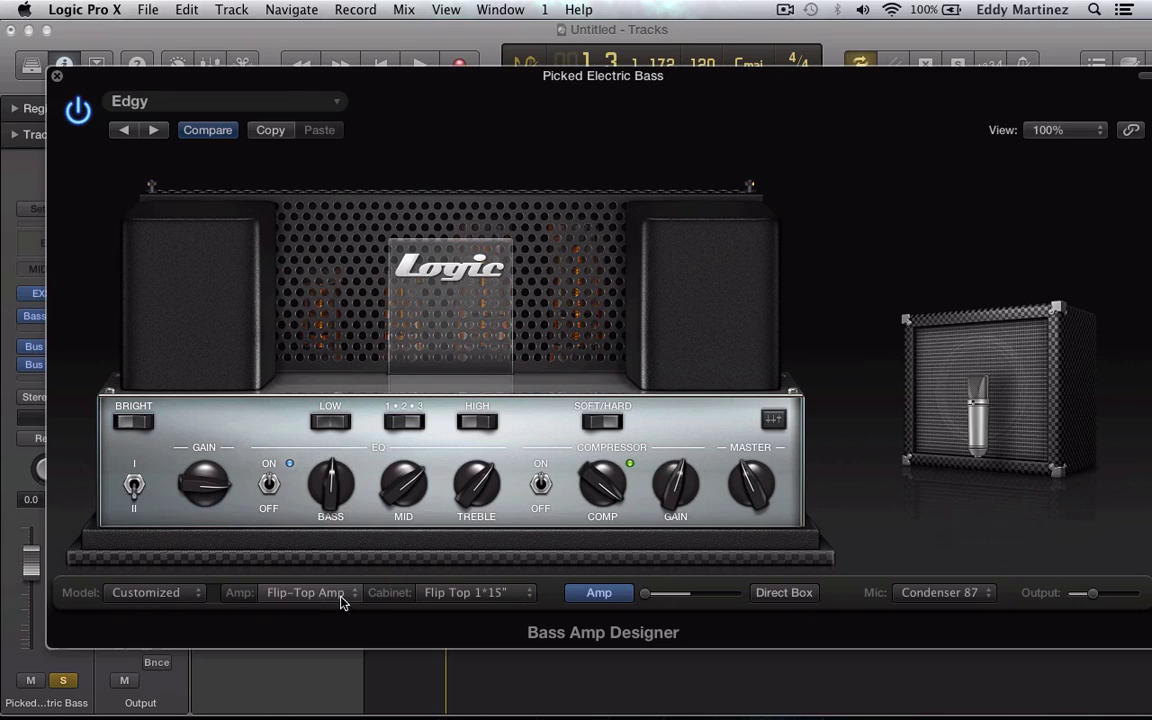
- Set the cabinet to Direct (PowerAmp Out) and play the track briefly to hear it
click(464, 595)
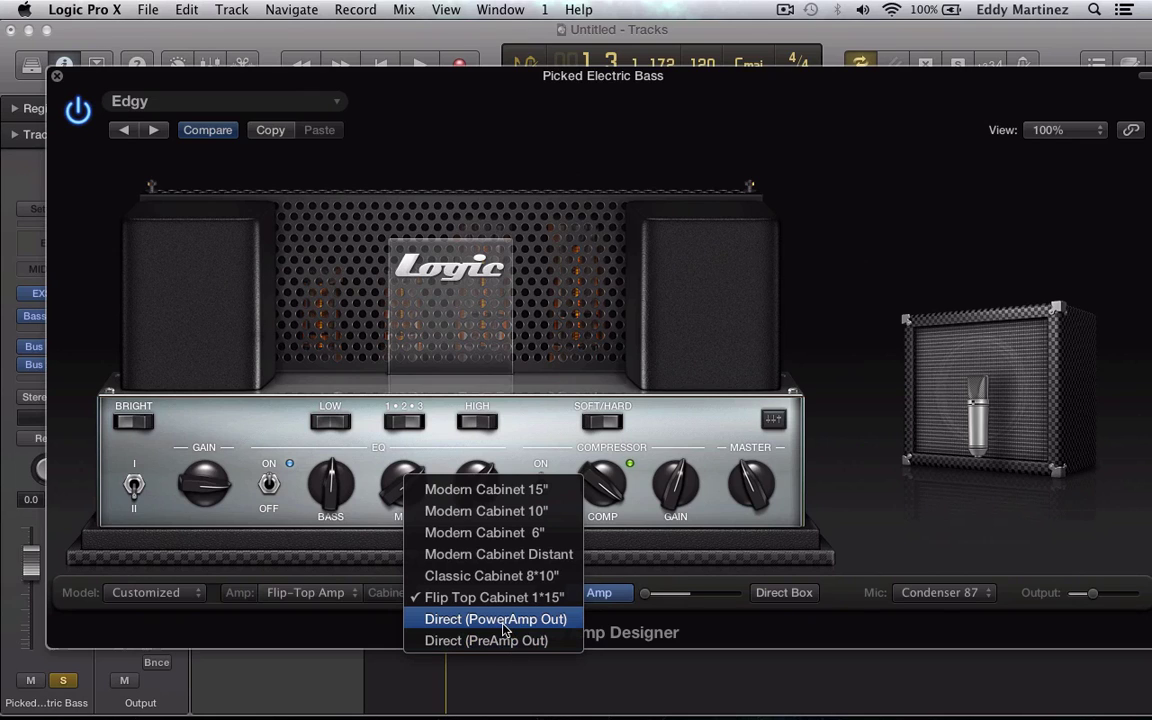
click(503, 627)
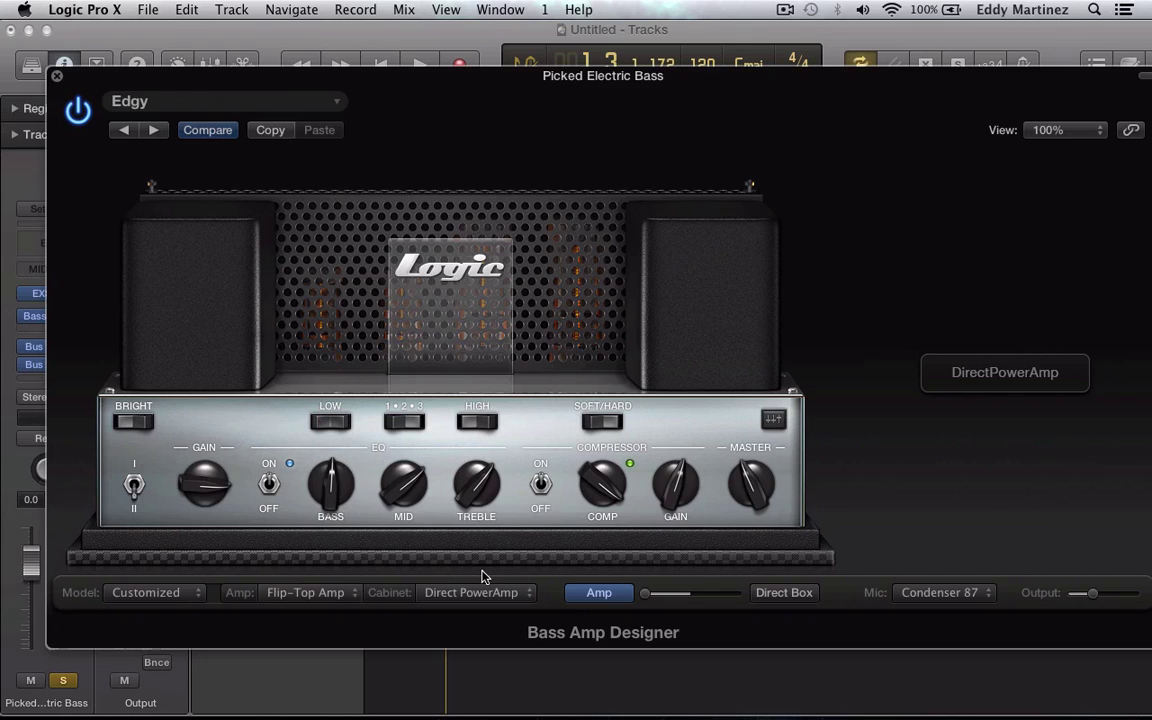
key(space)
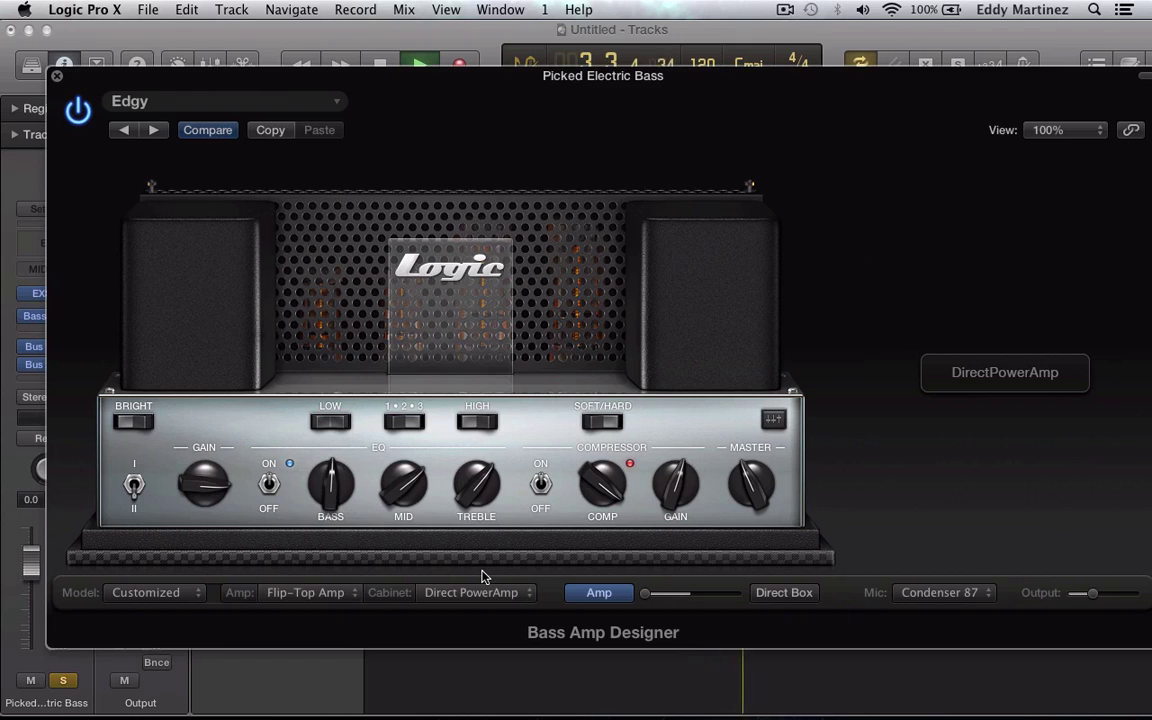
key(space)
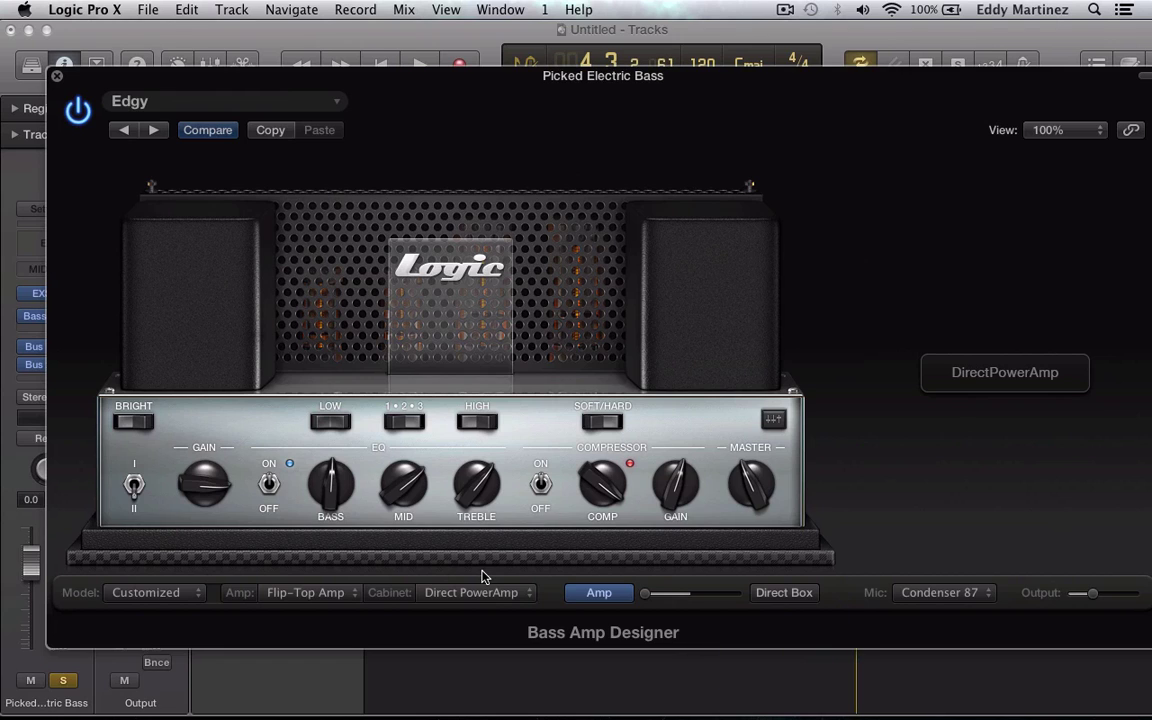
- Switch the cabinet to Direct (PreAmp Out) and audition it with playback
click(476, 592)
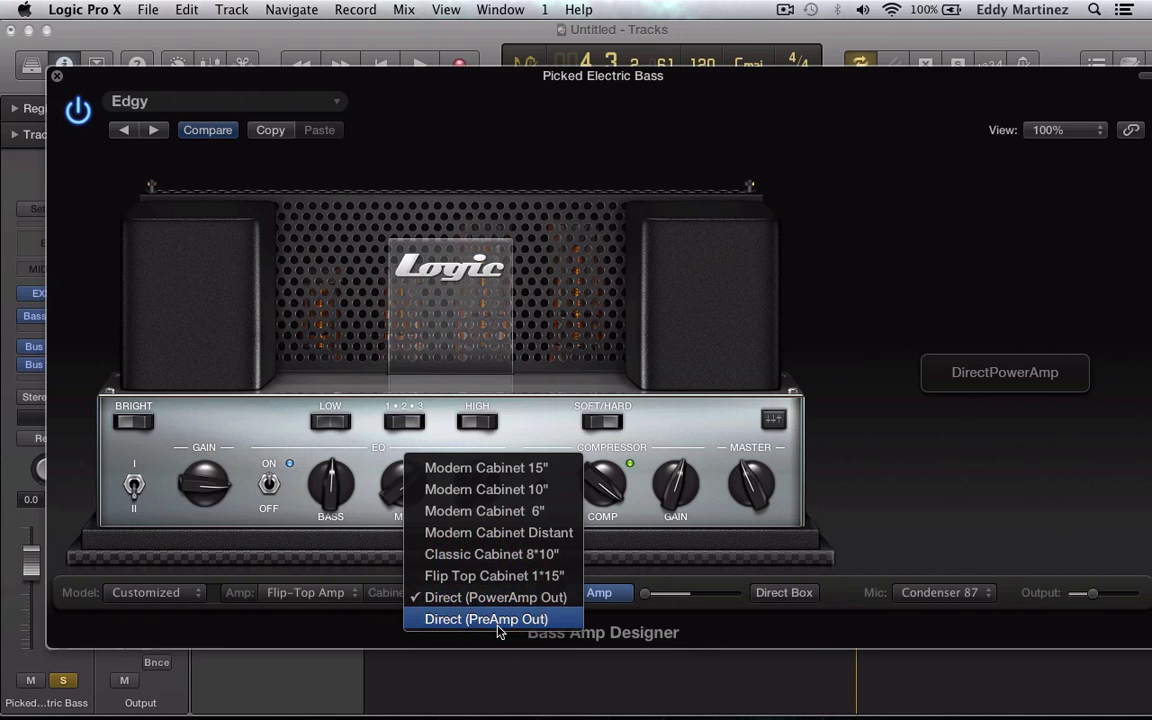
click(498, 624)
key(space)
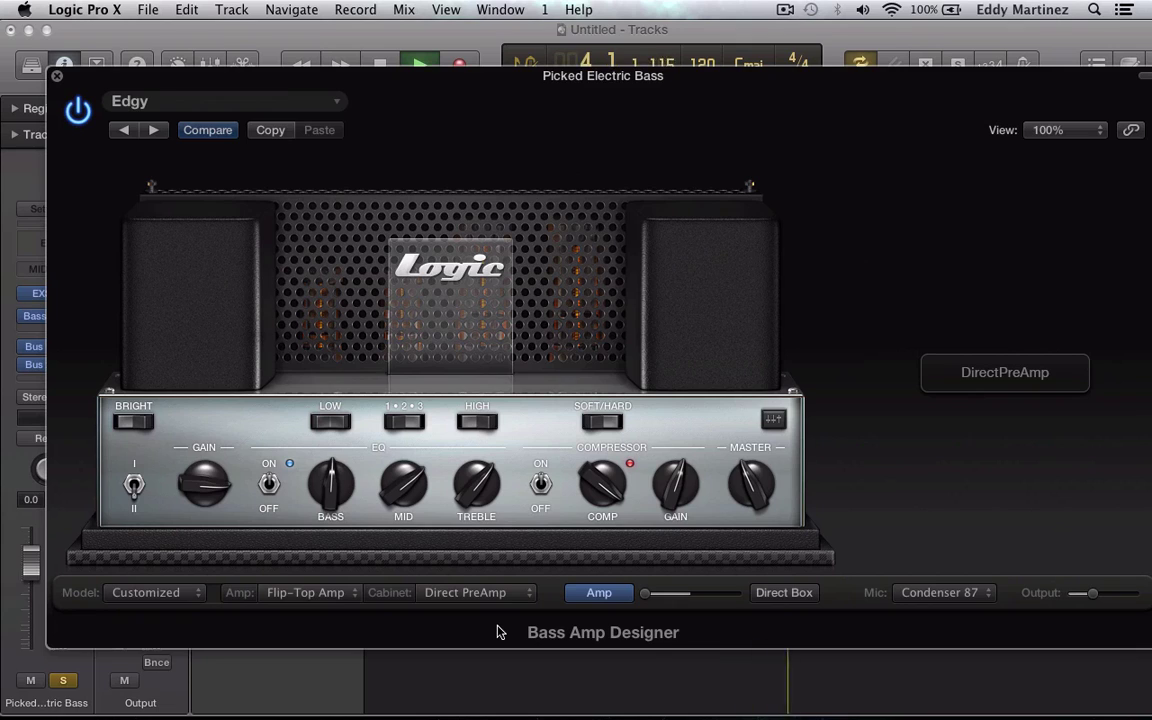
key(space)
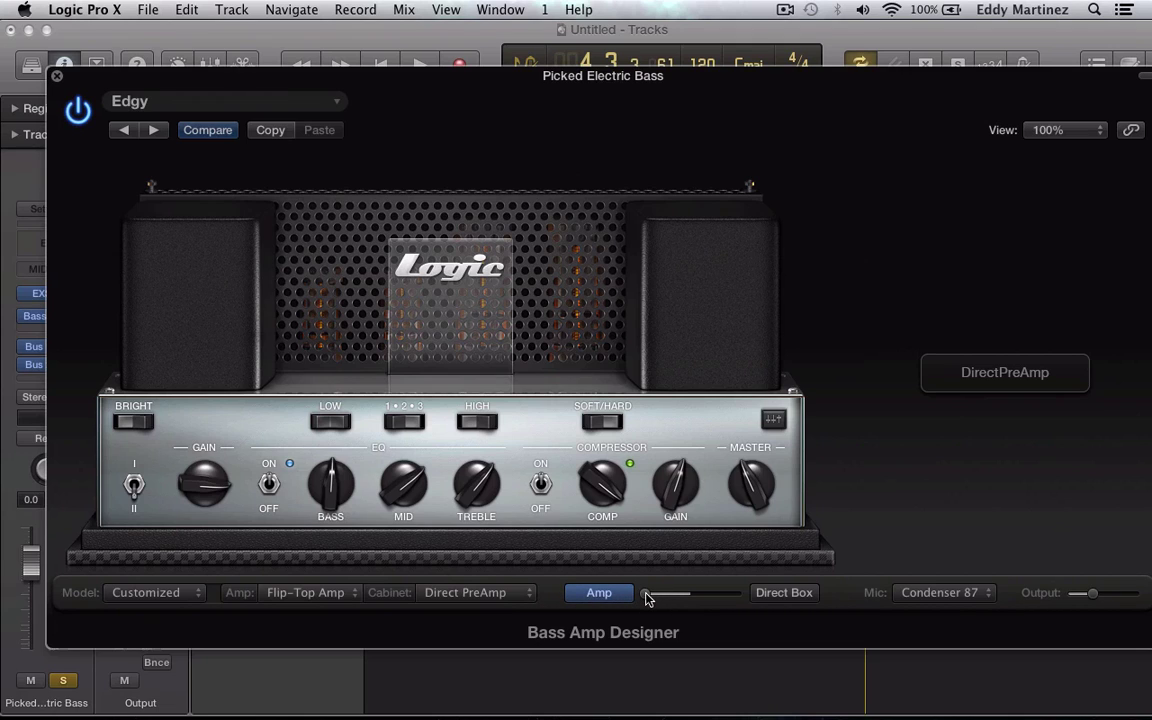
- Nudge the Amp/Direct Box blend slightly toward direct and start playback to hear it
drag(647, 597, 620, 601)
key(space)
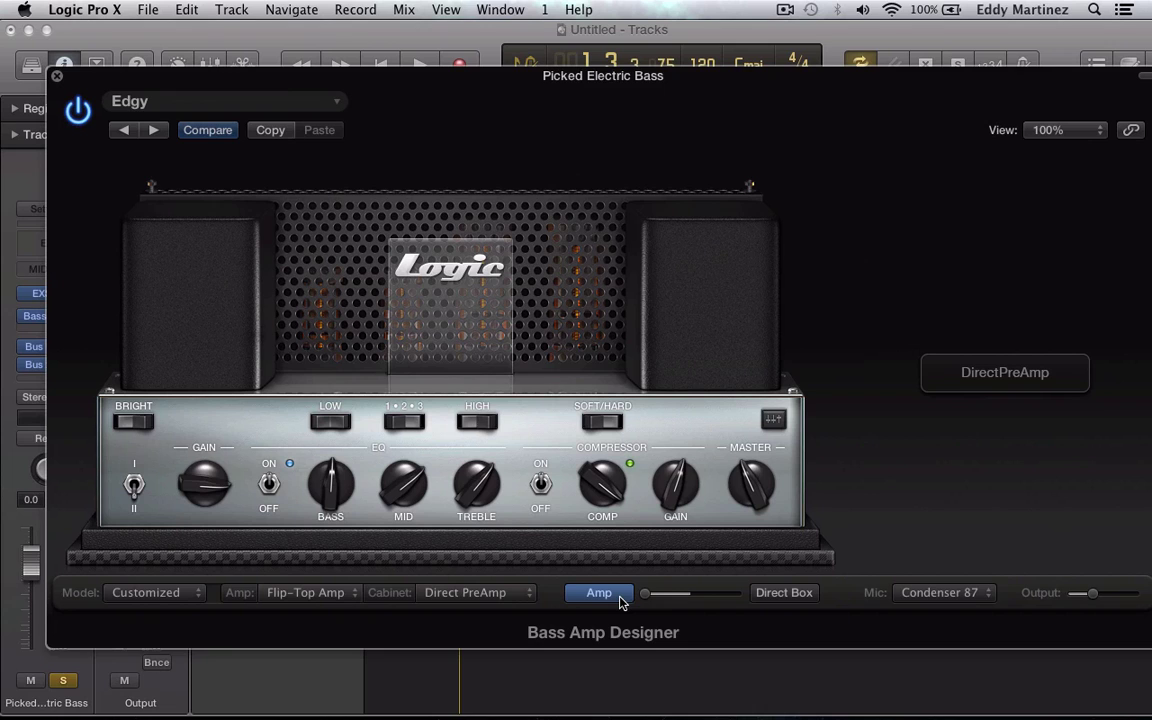
- Set the cabinet to Classic 8*10" and change the mic from Dynamic 20 to Dynamic 421
click(509, 594)
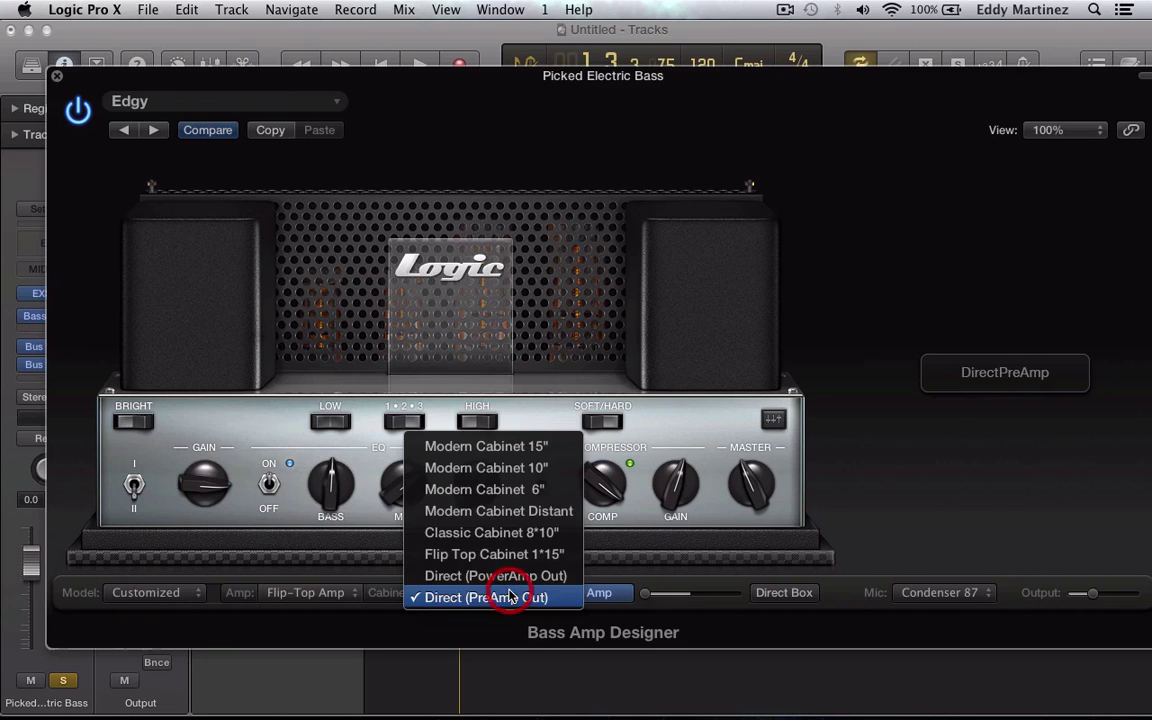
click(497, 536)
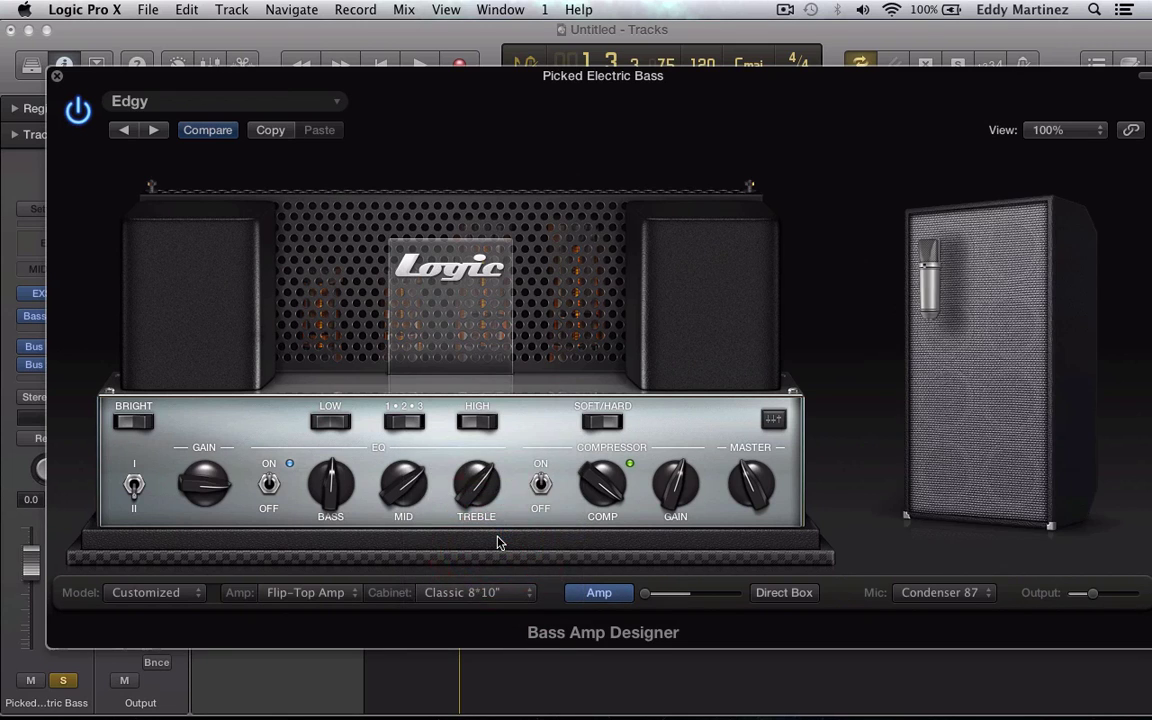
click(957, 594)
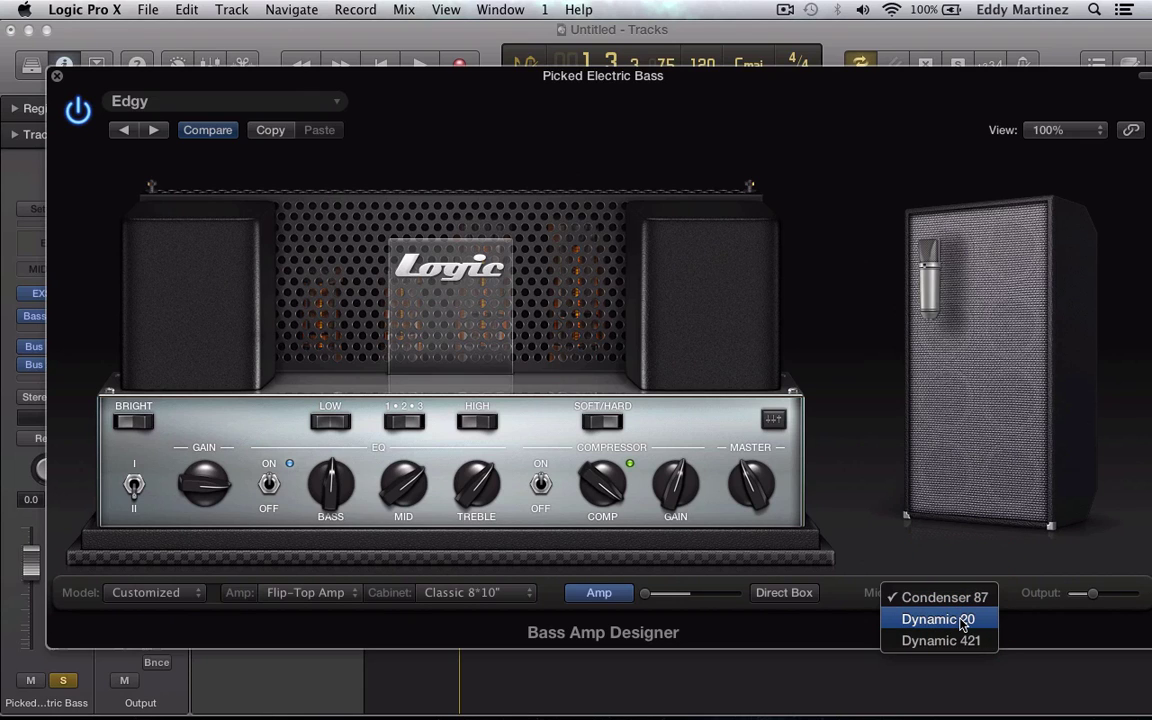
click(960, 620)
mouse_move(930, 272)
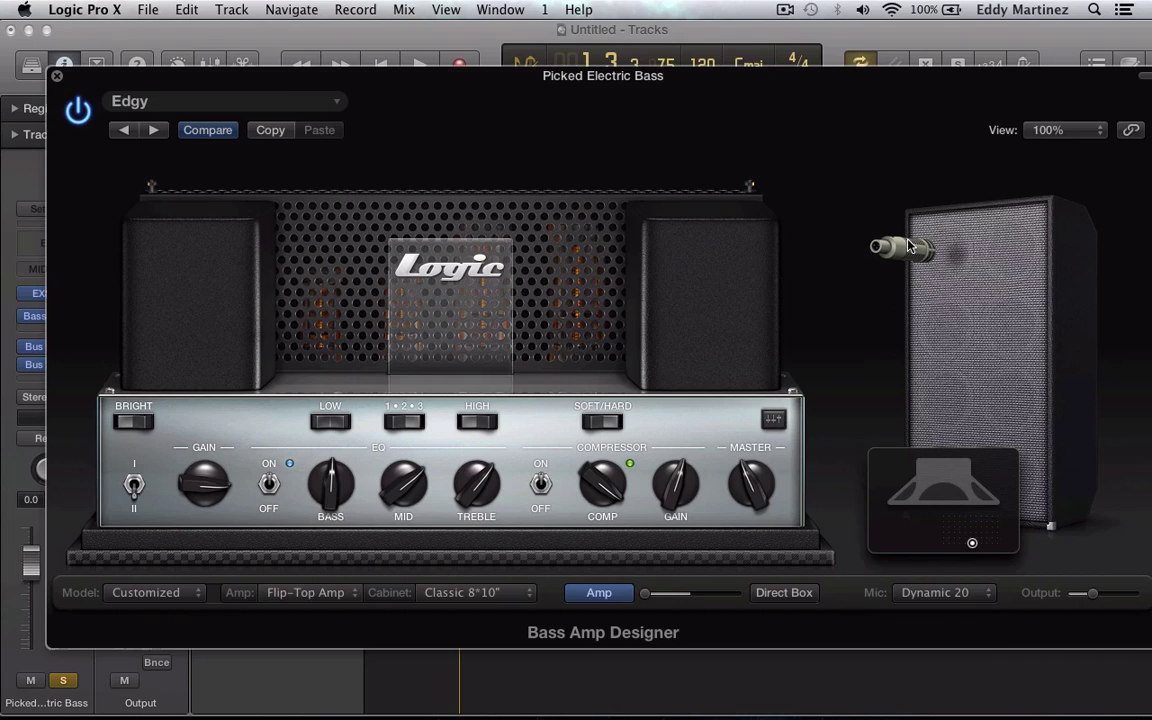
click(935, 593)
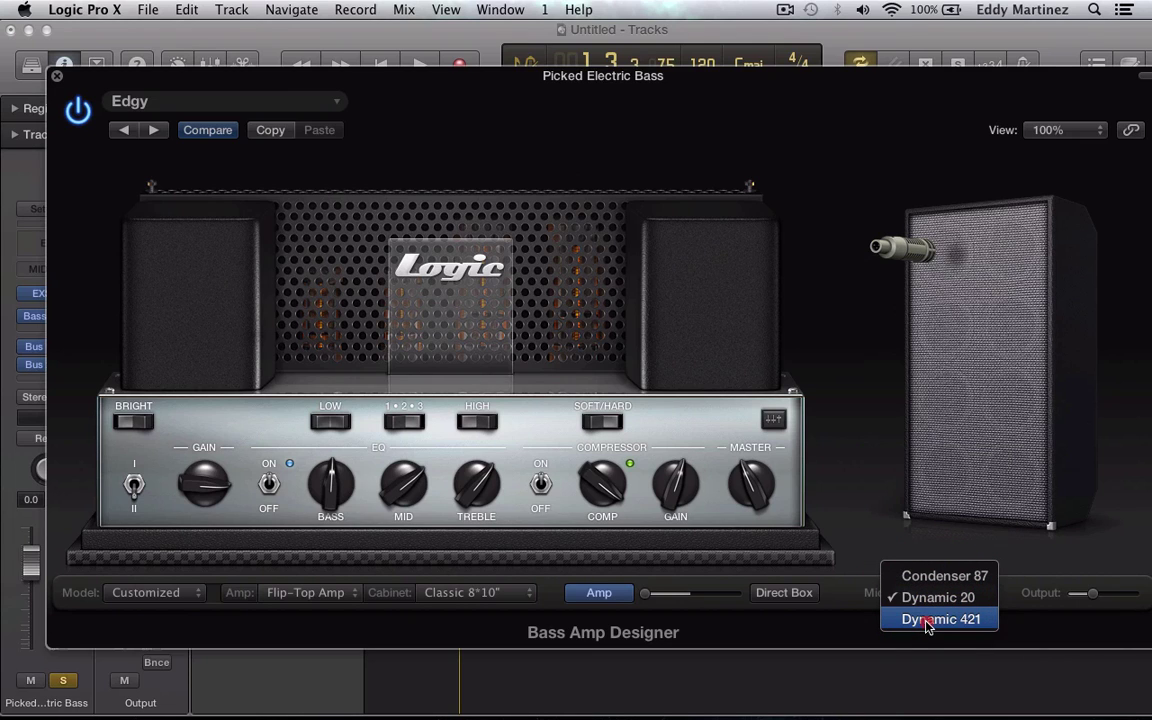
click(927, 621)
mouse_move(970, 260)
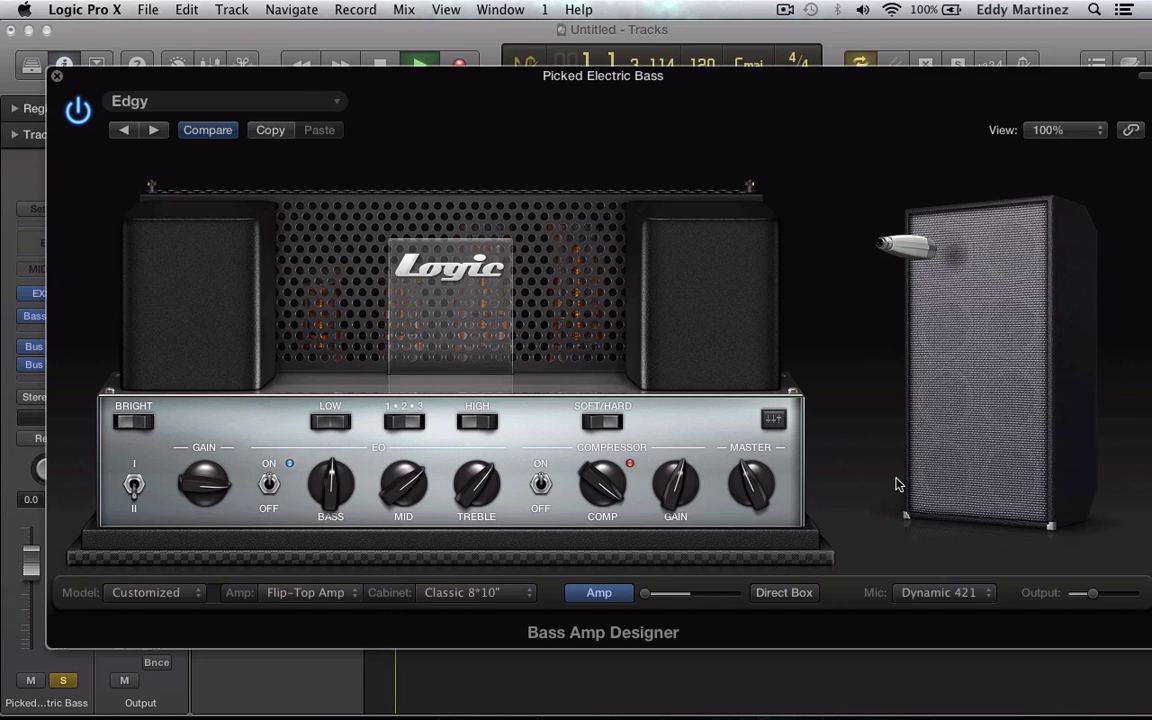
- Drag the Dynamic 421 mic marker around the cabinet toward the speaker centre, then close the placement panel
mouse_move(905, 488)
mouse_move(968, 543)
mouse_down()
mouse_move(941, 512)
mouse_move(999, 527)
mouse_move(998, 545)
mouse_move(942, 543)
mouse_move(937, 507)
mouse_move(950, 538)
mouse_move(975, 540)
mouse_up()
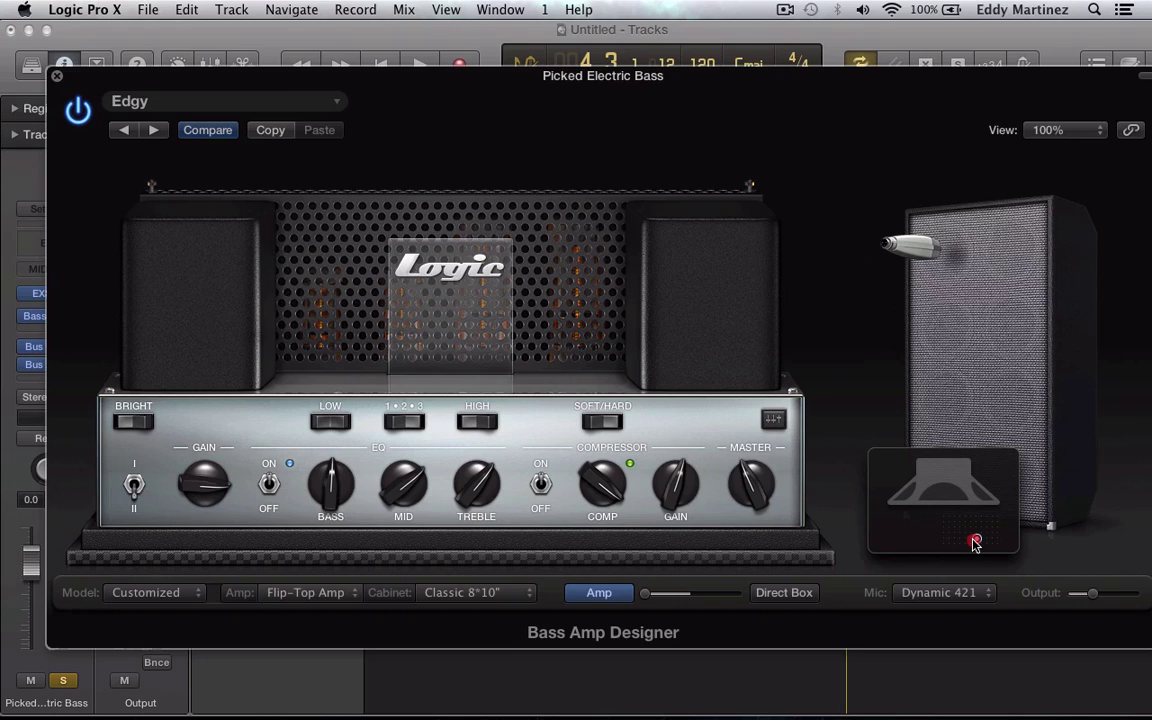
drag(975, 541, 921, 510)
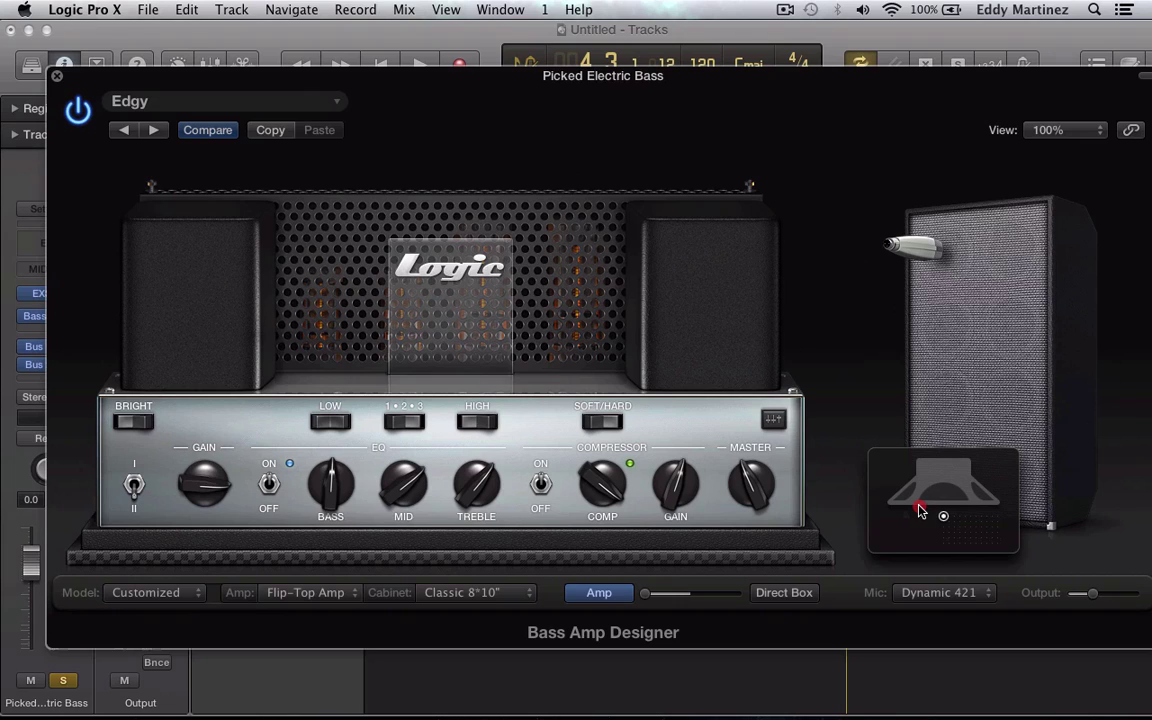
drag(920, 510, 1010, 512)
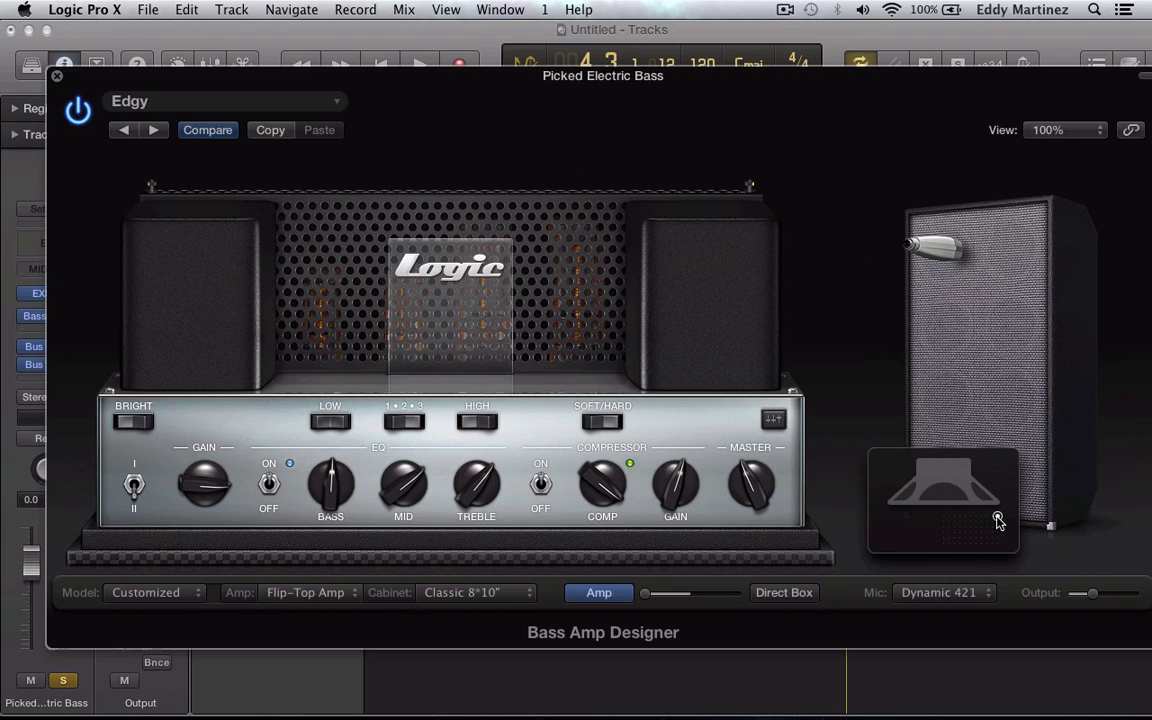
mouse_move(998, 520)
mouse_down()
mouse_move(996, 490)
mouse_move(996, 563)
mouse_move(998, 445)
mouse_move(940, 510)
mouse_up()
click(1116, 505)
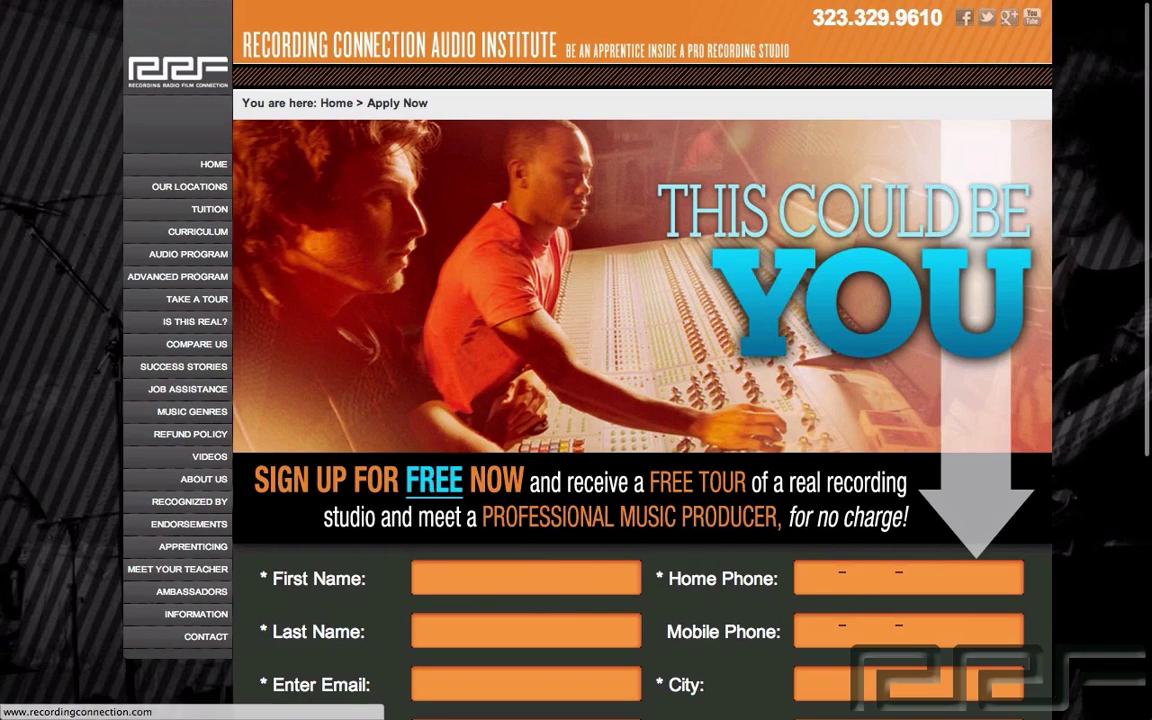
- Return to the state map page, open Take a Tour, and pick California to apply
key(alt+Left)
scroll(640, 360, down, 5)
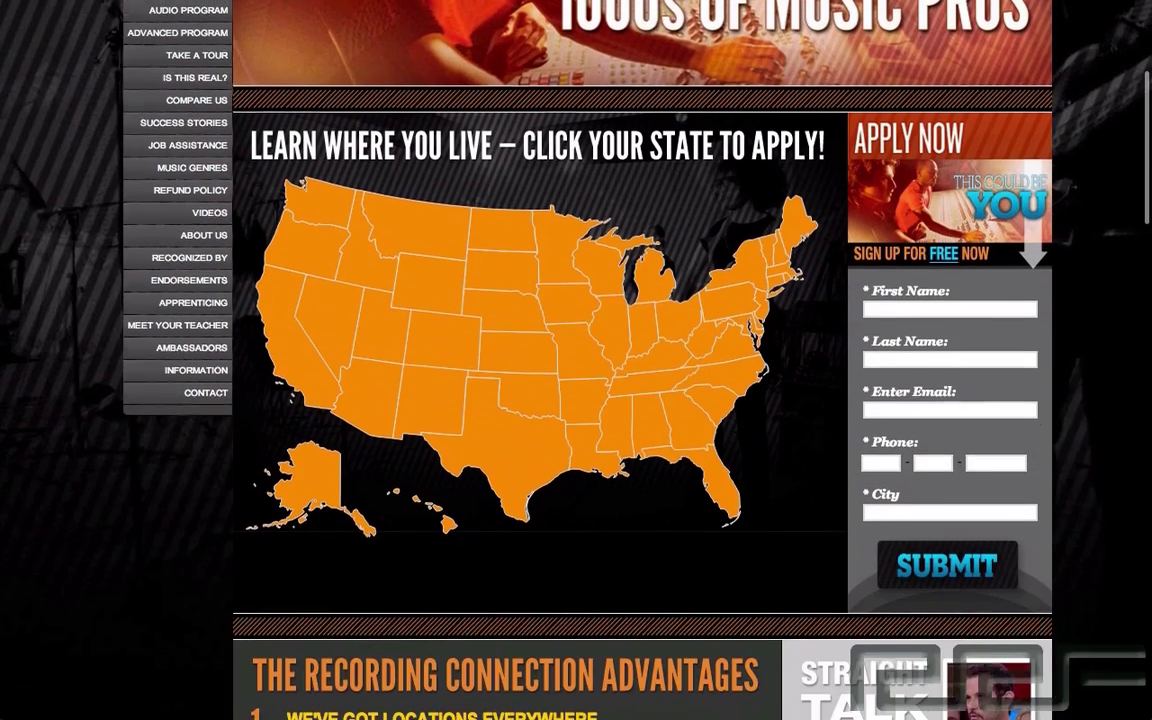
scroll(309, 179, up, 3)
scroll(309, 179, up, 1)
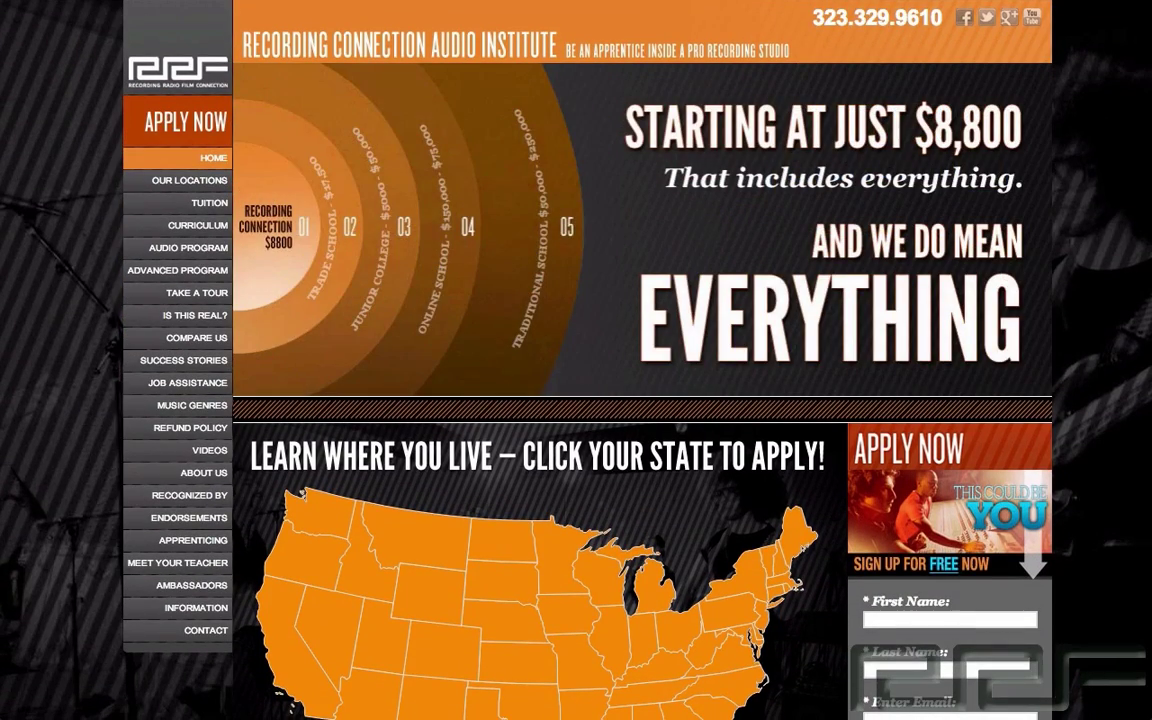
click(197, 292)
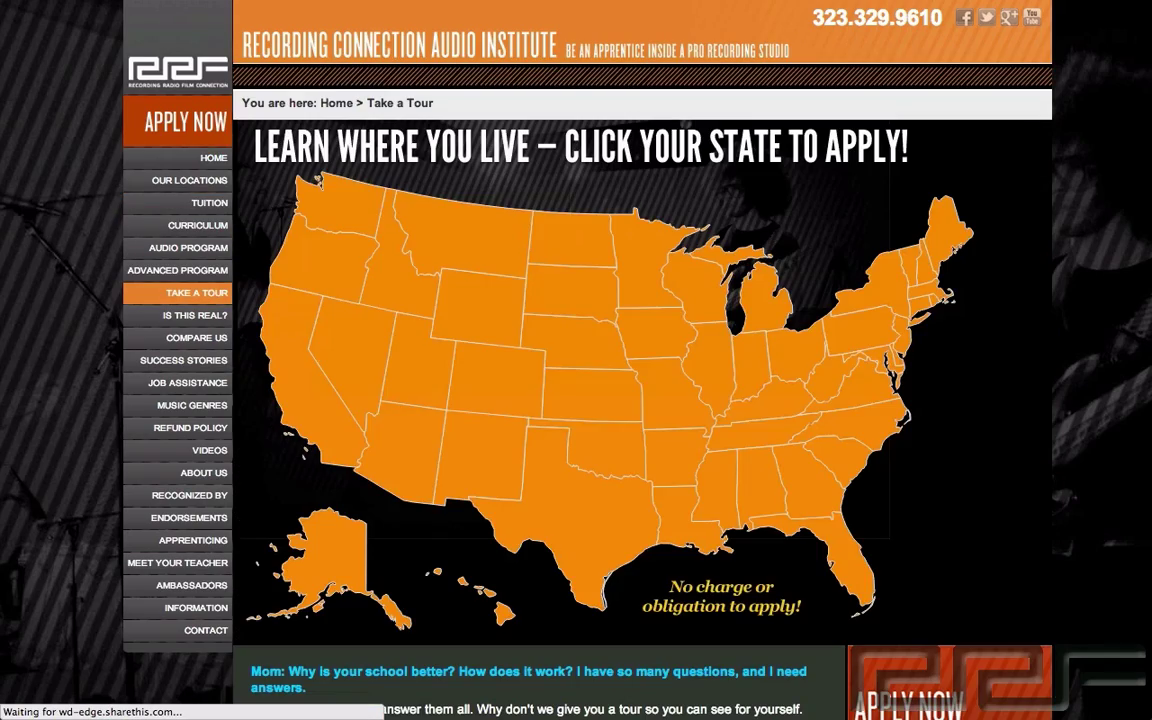
click(318, 405)
- Open the Success Stories page, then the celebrity Endorsements page from the sidebar
scroll(640, 400, down, 10)
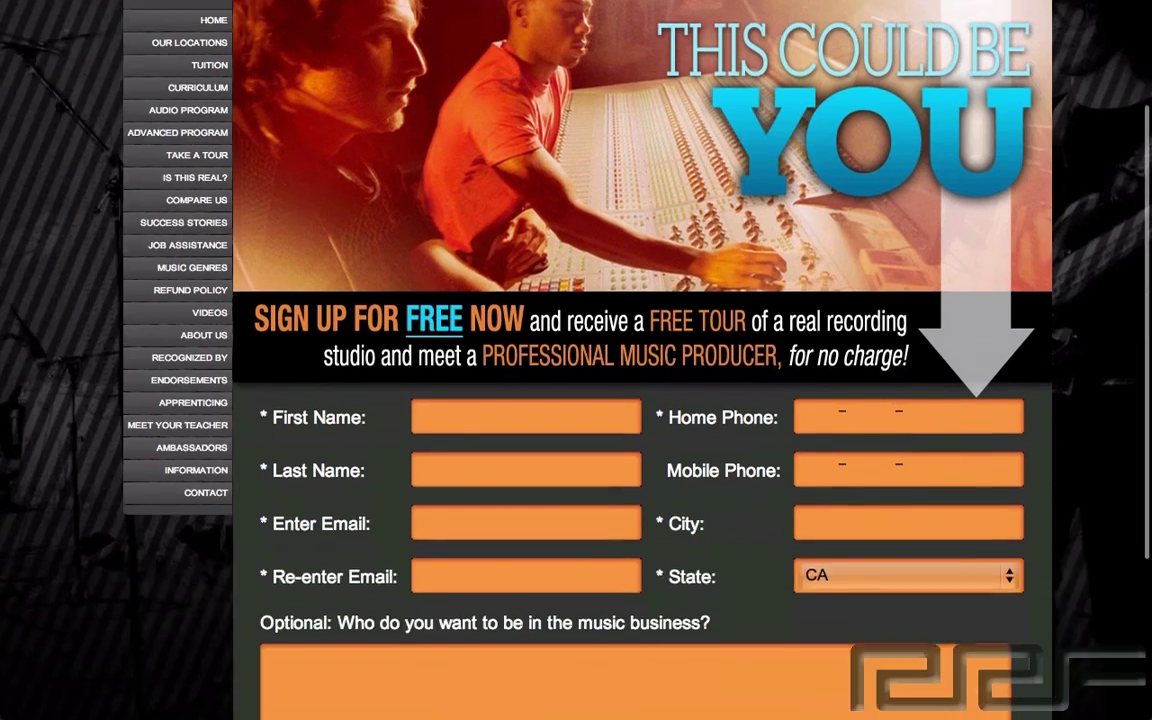
scroll(190, 434, up, 5)
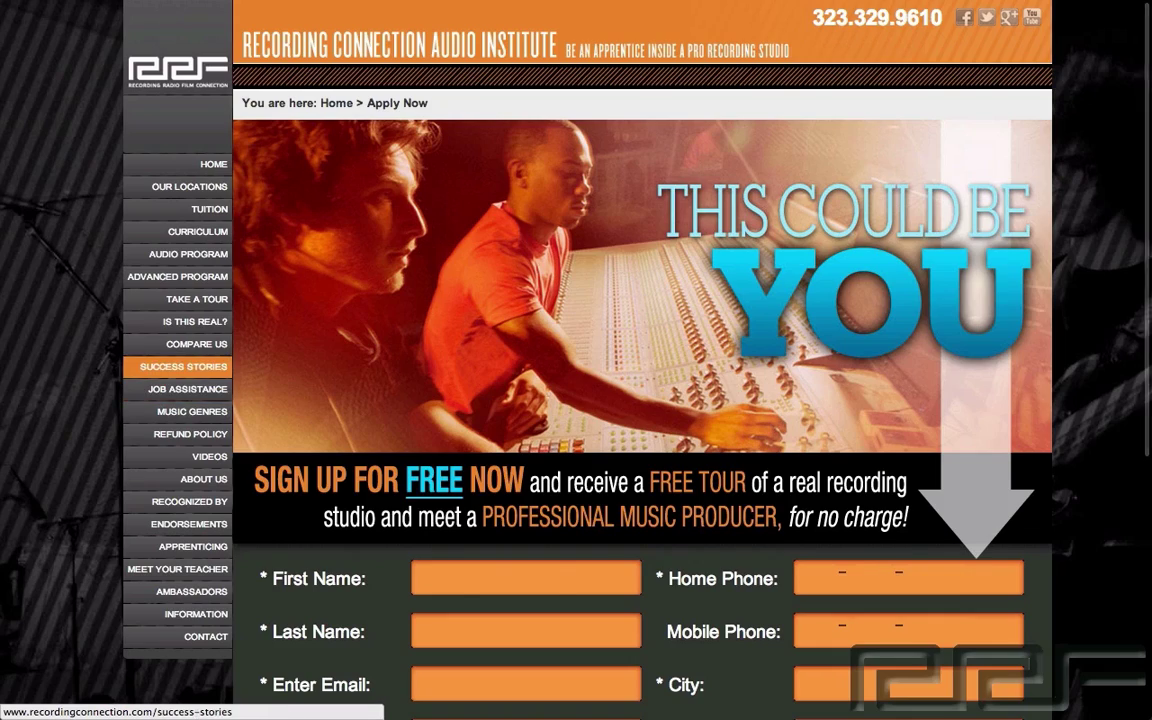
click(183, 366)
scroll(188, 430, down, 1)
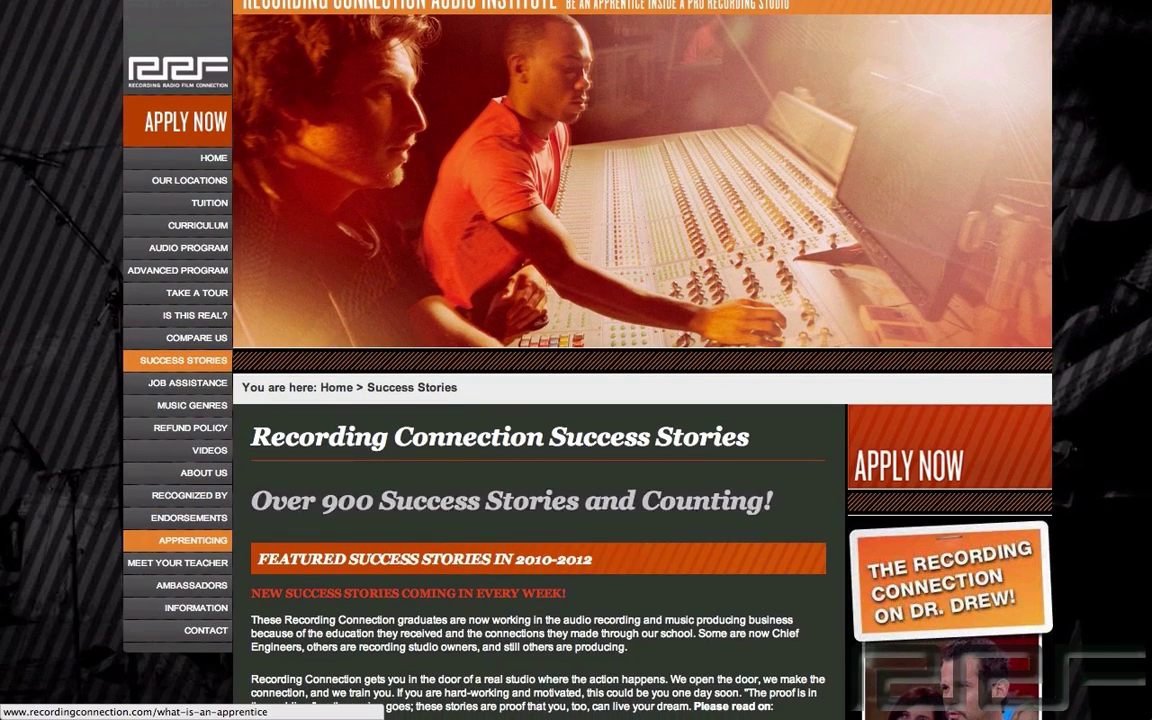
click(189, 517)
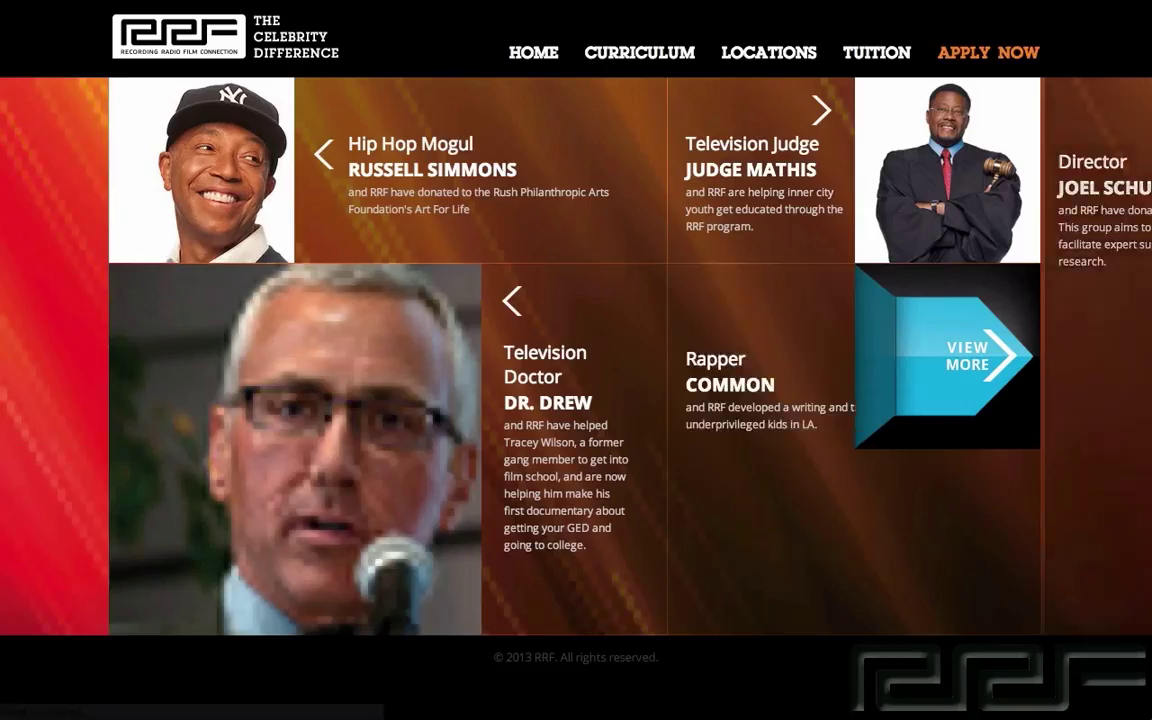